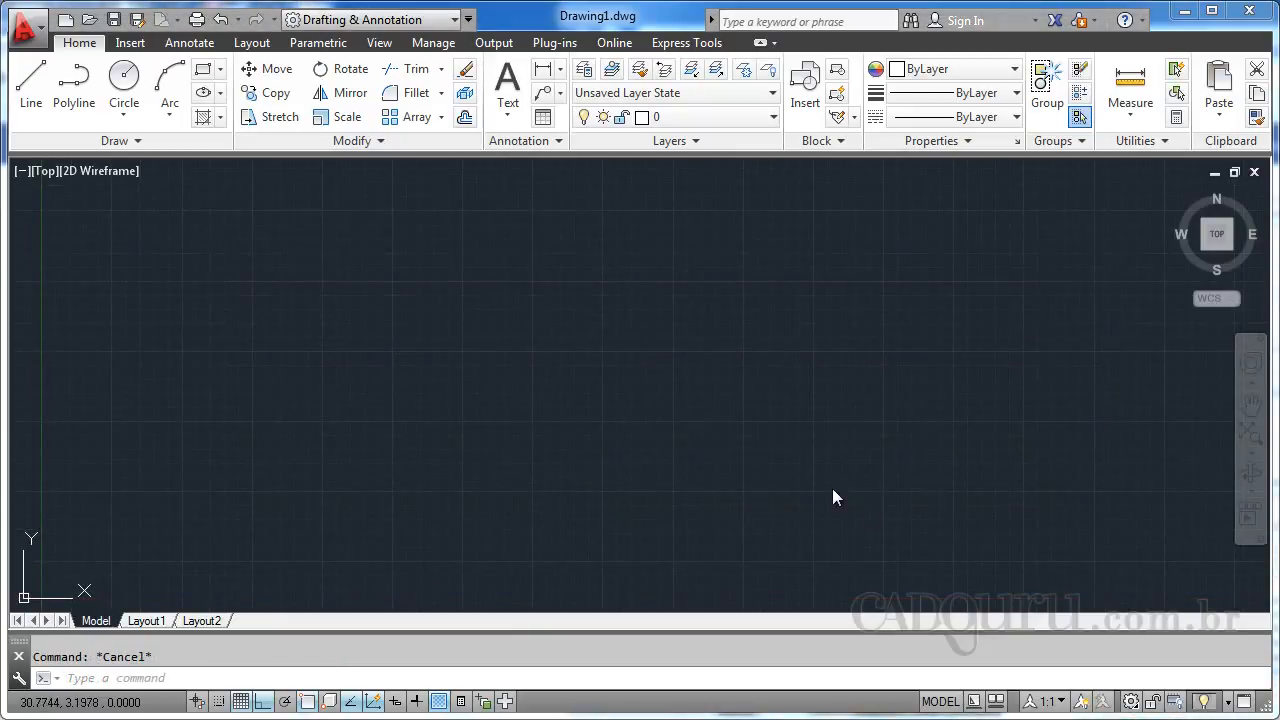
# - Draw a long horizontal line across the upper part of the drawing area
pyautogui.write('l')
pyautogui.press('Return')
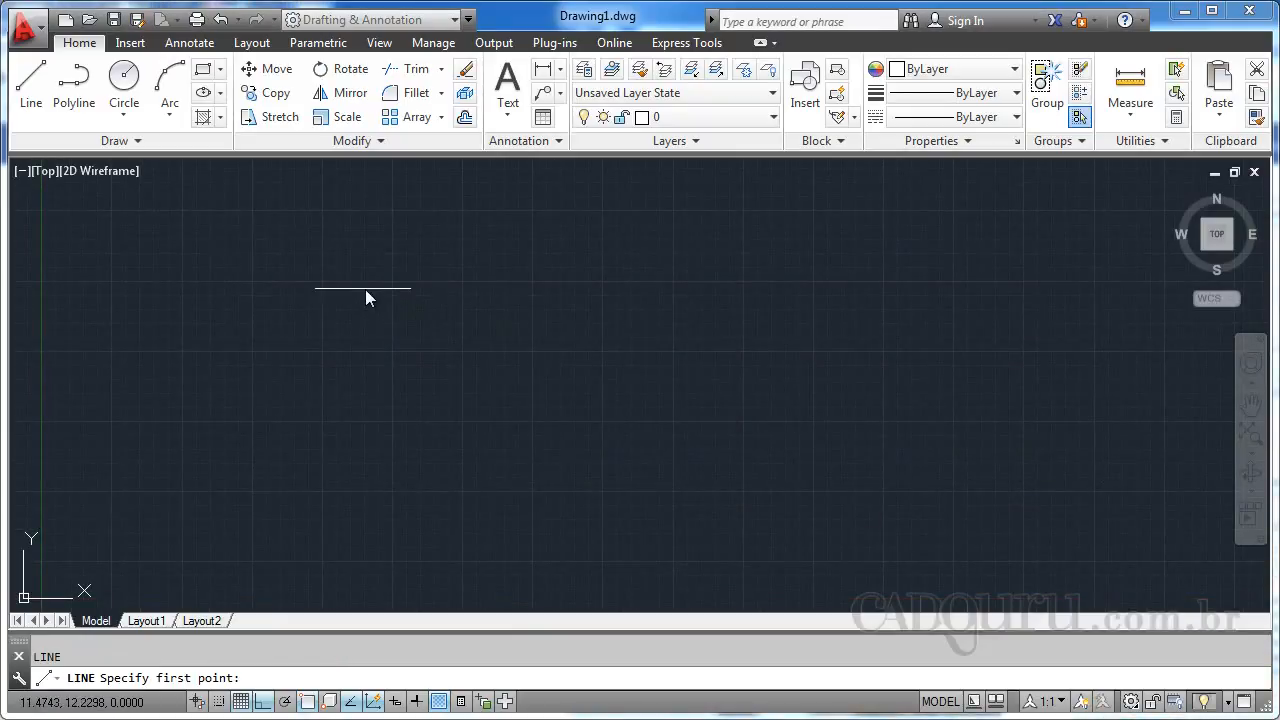
pyautogui.click(343, 280)
pyautogui.click(1103, 293)
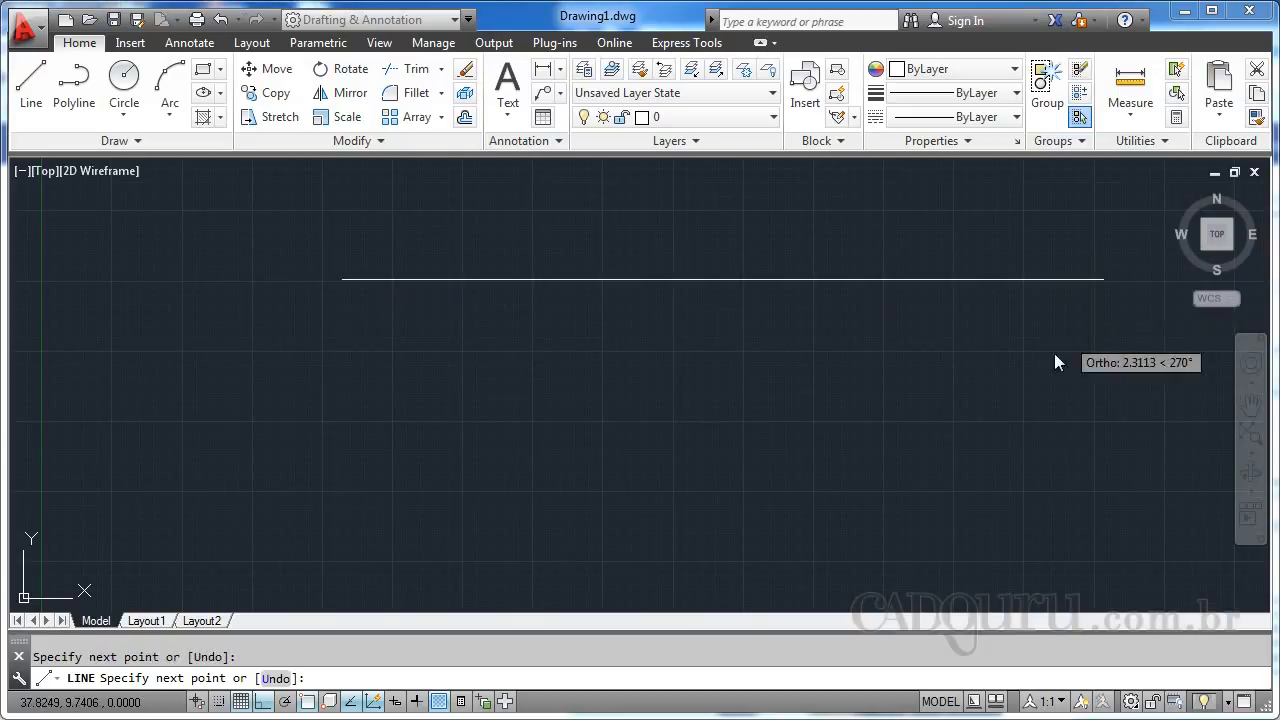
pyautogui.press('Escape')
# - Draw a vertical line crossing the horizontal line near its right end and extending well below it
pyautogui.press('Return')
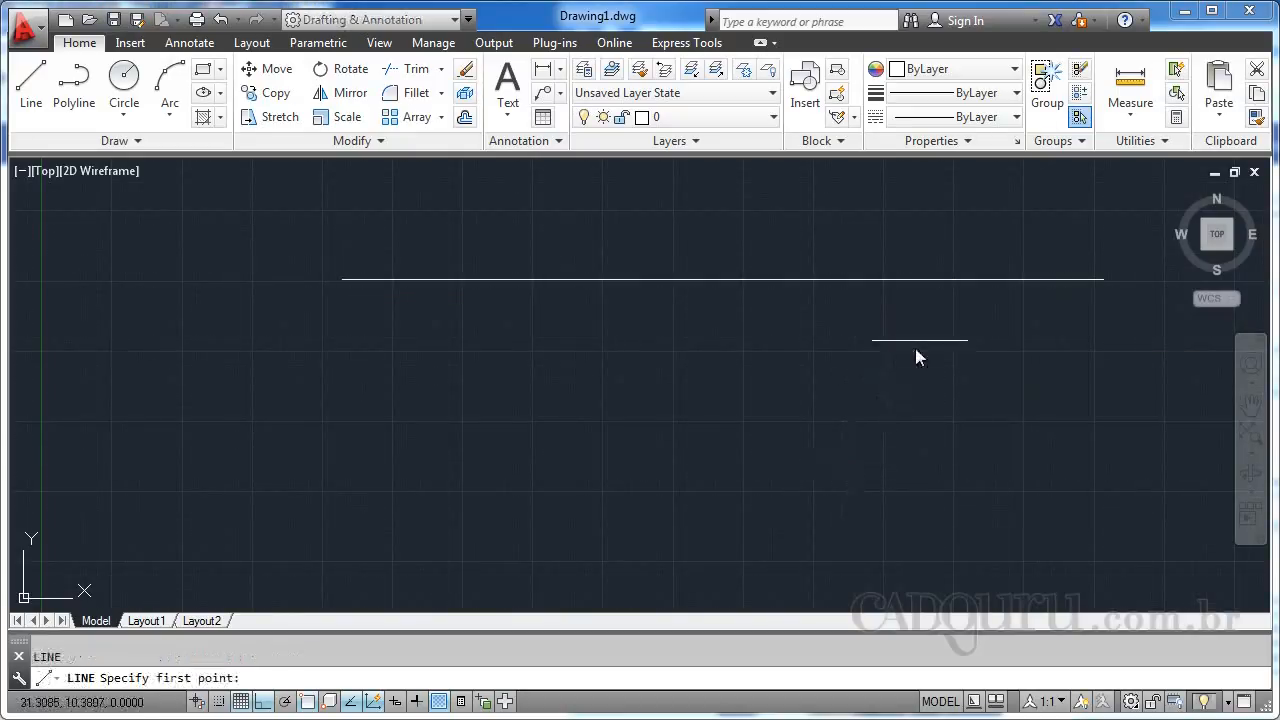
pyautogui.click(930, 181)
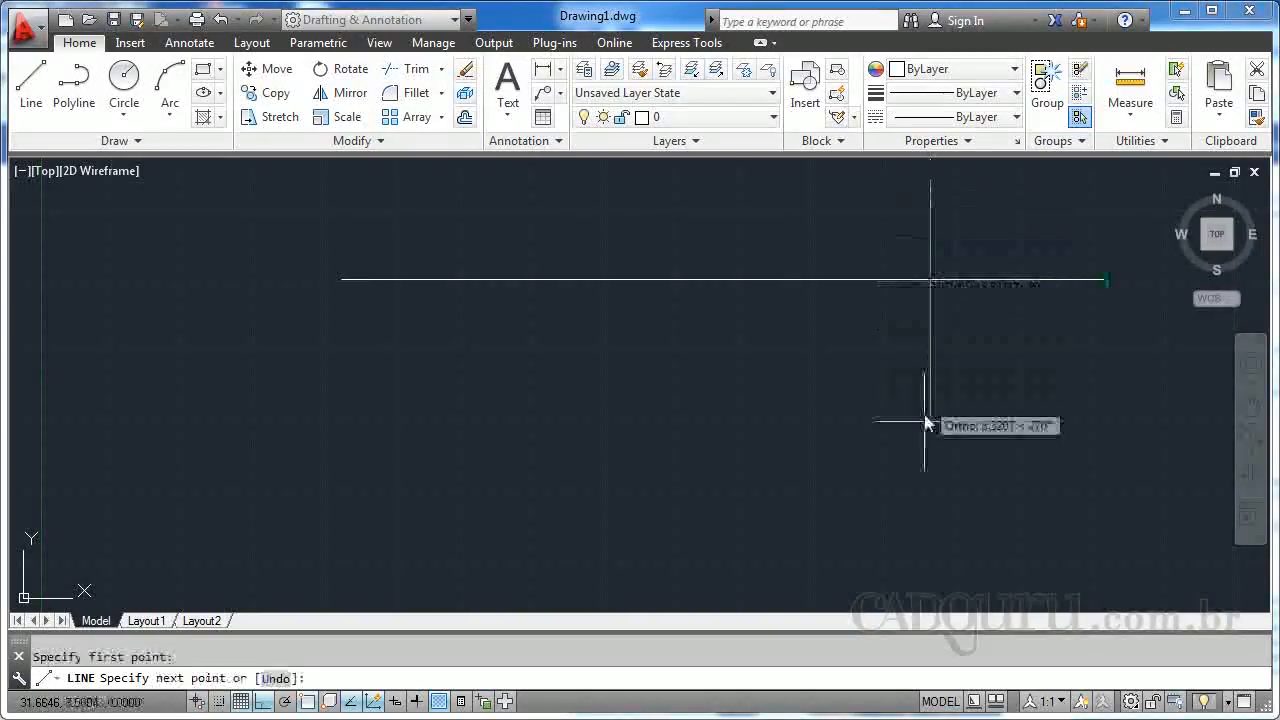
pyautogui.click(930, 549)
pyautogui.press('Escape')
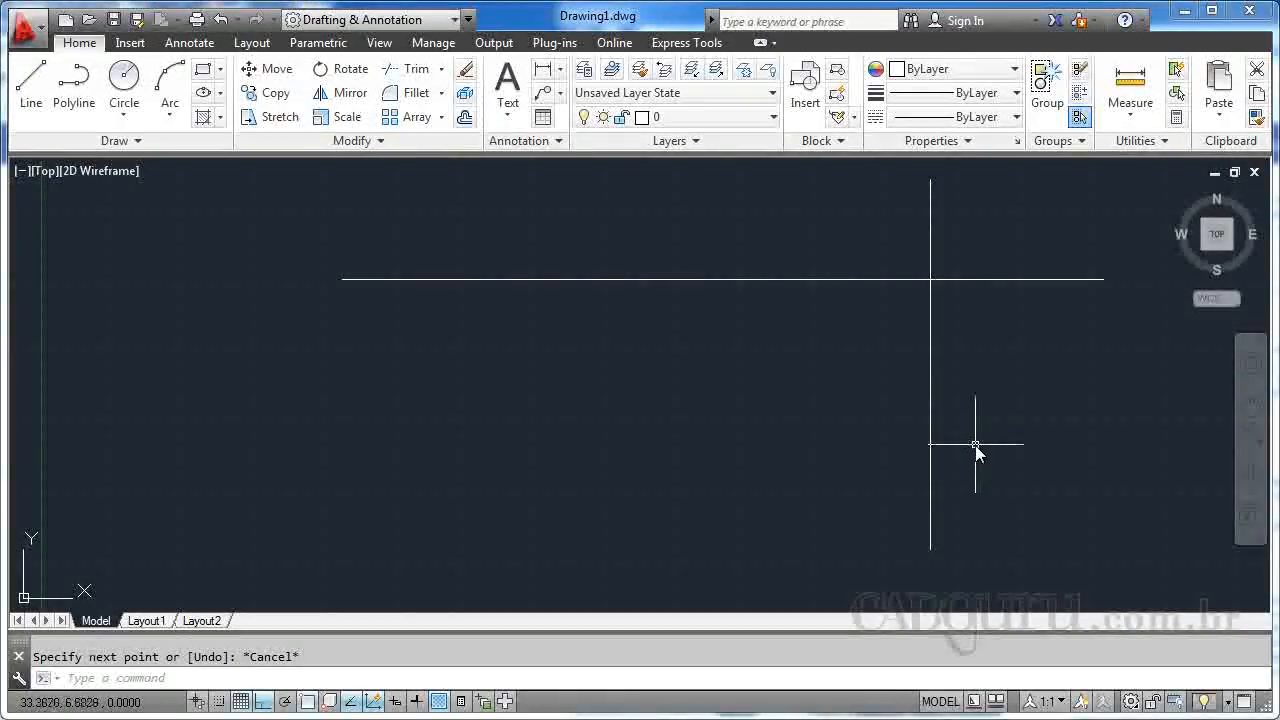
# - Copy the horizontal line fourteen times straight down at irregular spacing, all crossing the vertical line
pyautogui.write('co')
pyautogui.press('Return')
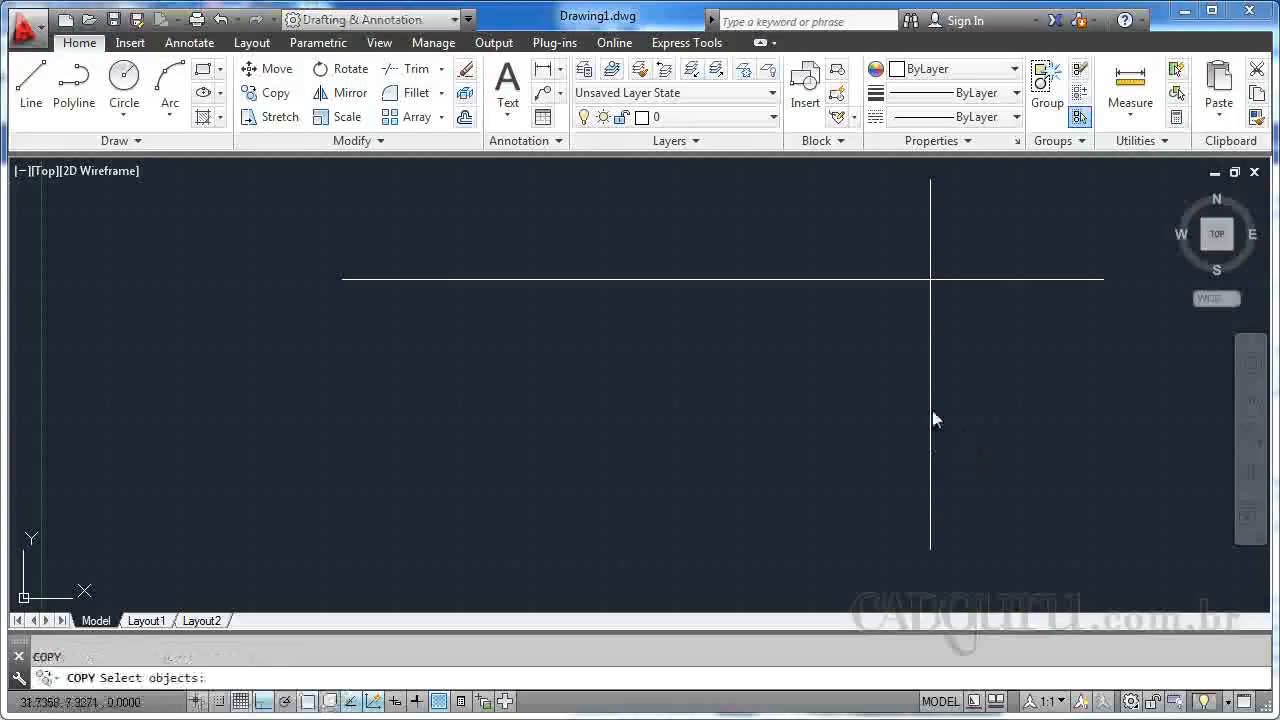
pyautogui.click(695, 280)
pyautogui.press('Return')
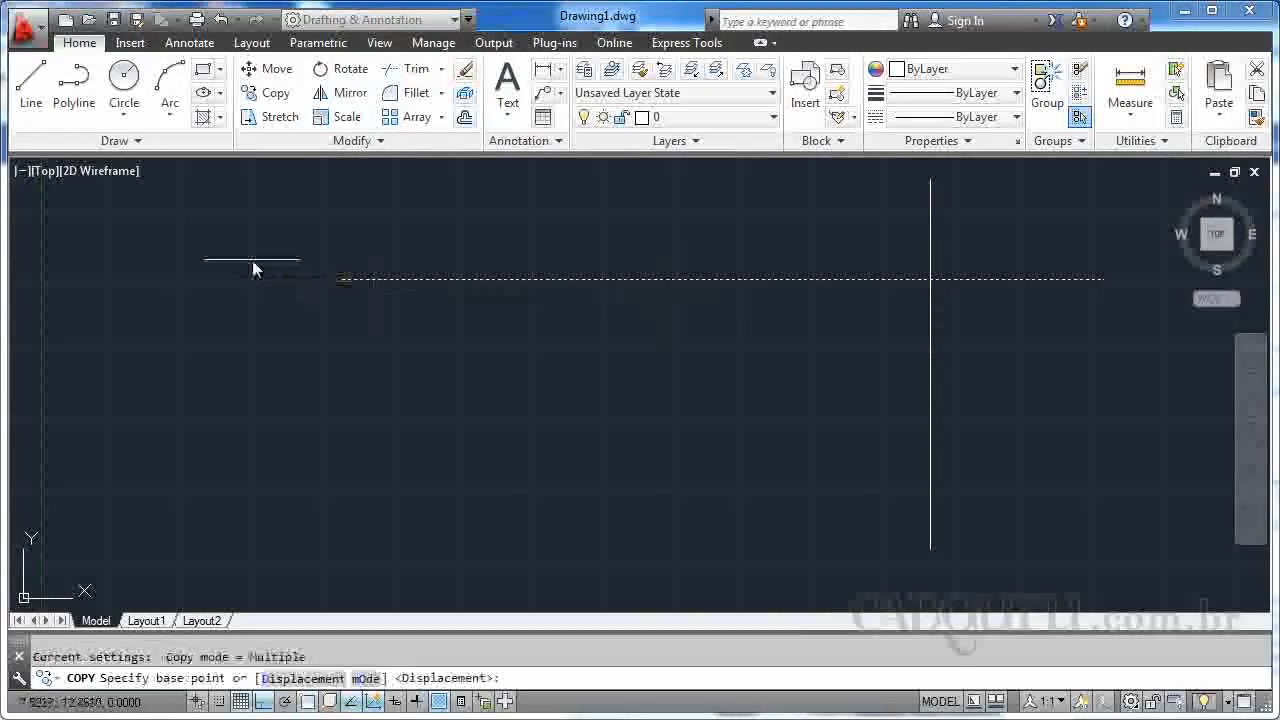
pyautogui.click(196, 234)
pyautogui.click(195, 262)
pyautogui.click(187, 292)
pyautogui.click(183, 293)
pyautogui.click(173, 311)
pyautogui.click(173, 322)
pyautogui.click(172, 345)
pyautogui.click(168, 364)
pyautogui.click(163, 385)
pyautogui.click(163, 409)
pyautogui.click(158, 436)
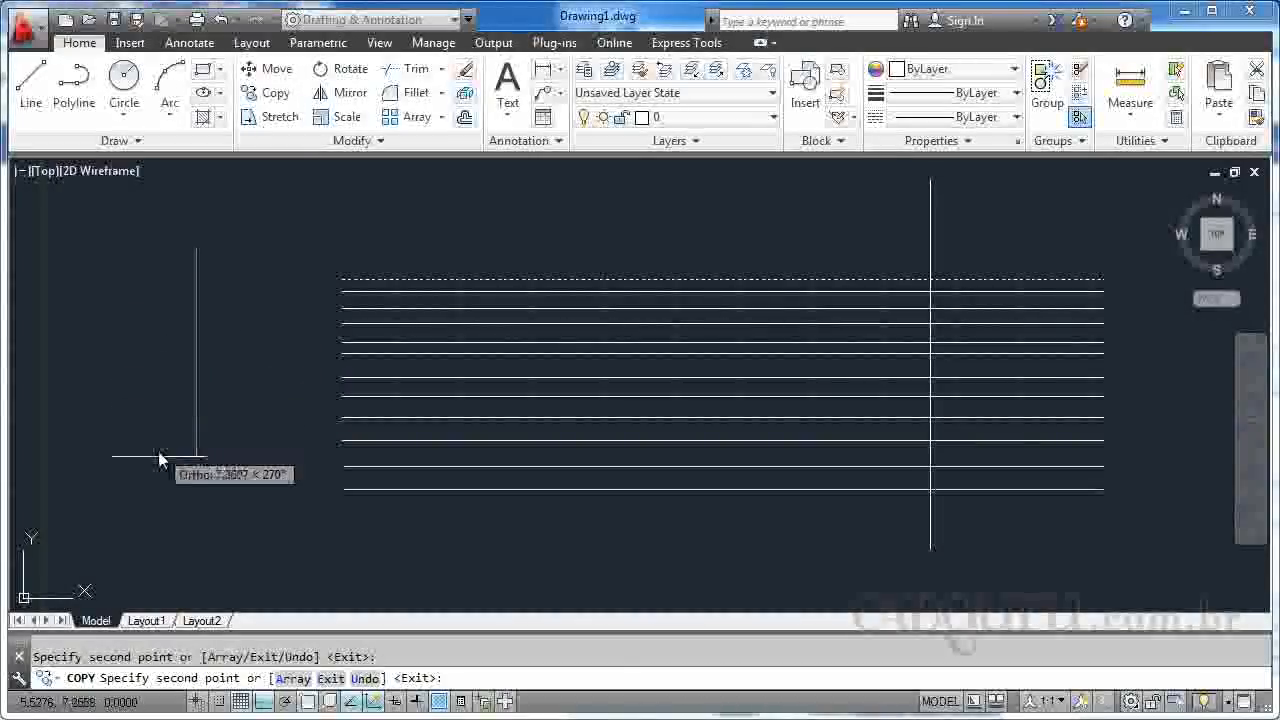
pyautogui.click(157, 466)
pyautogui.click(157, 481)
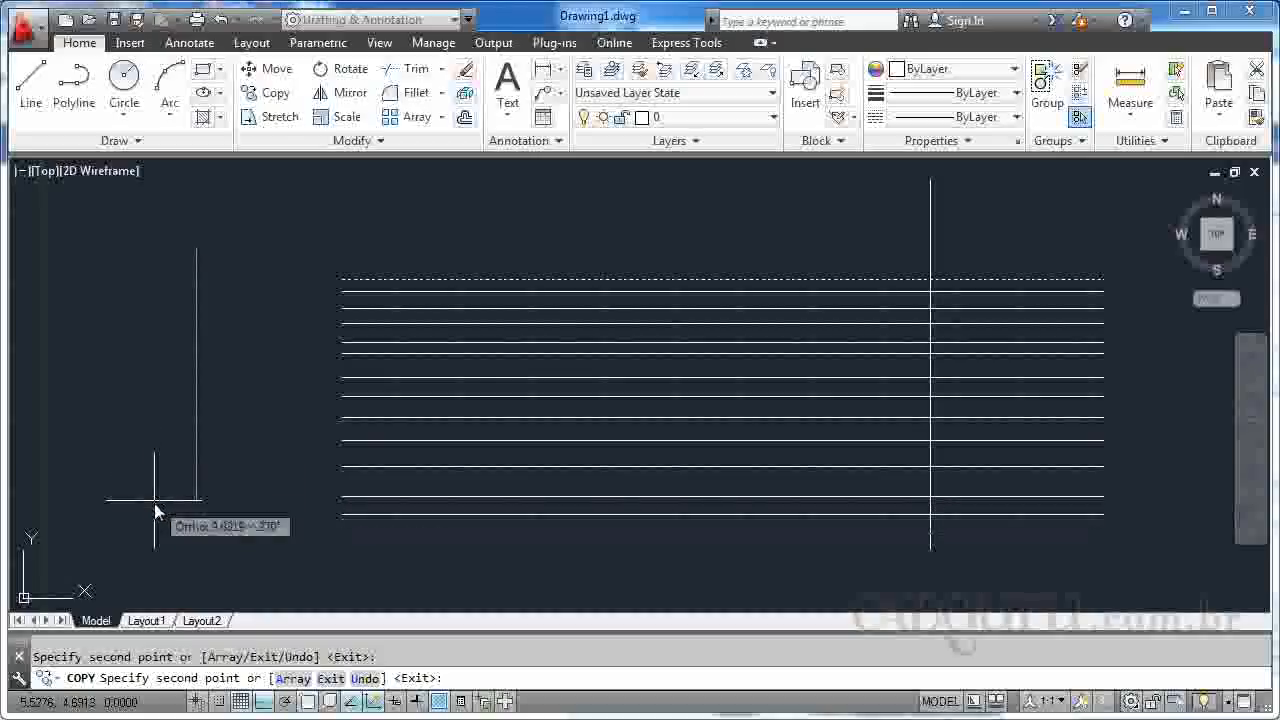
pyautogui.click(152, 510)
pyautogui.press('Escape')
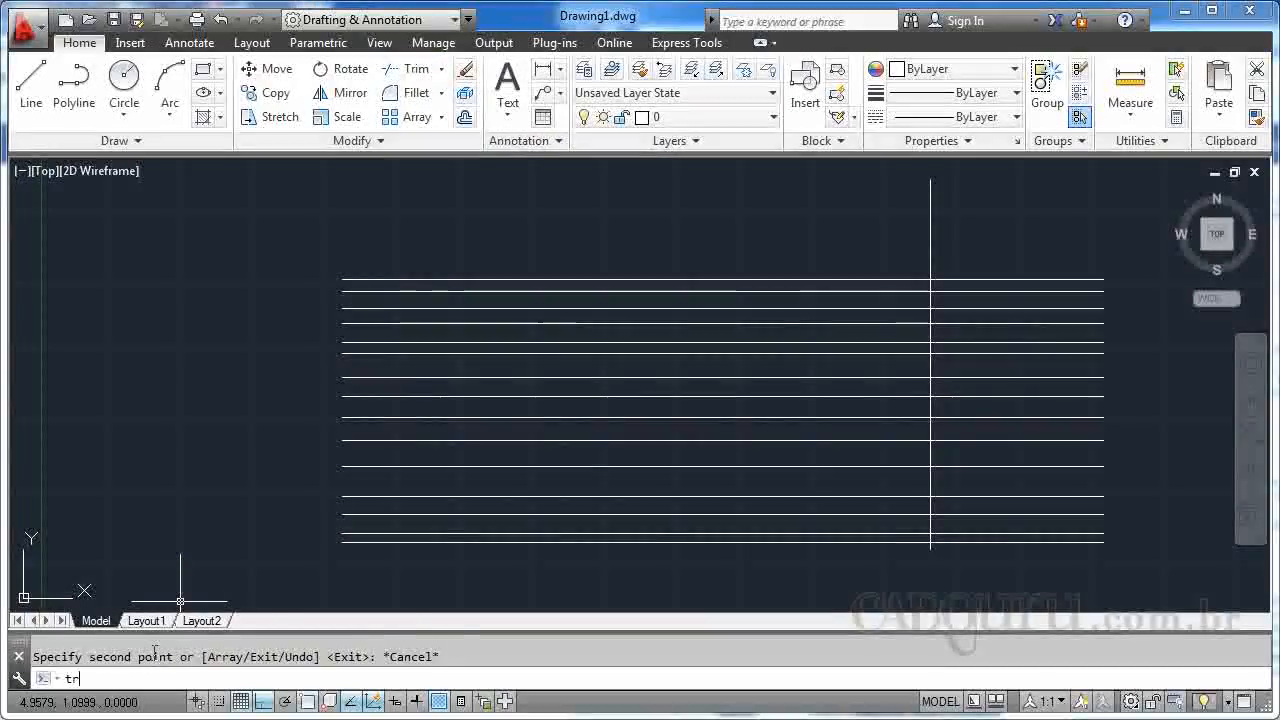
# - With the vertical line as cutting edge, trim the top horizontal line to its right and the second horizontal line to its left
pyautogui.write('tr')
pyautogui.press('Return')
pyautogui.click(560, 541)
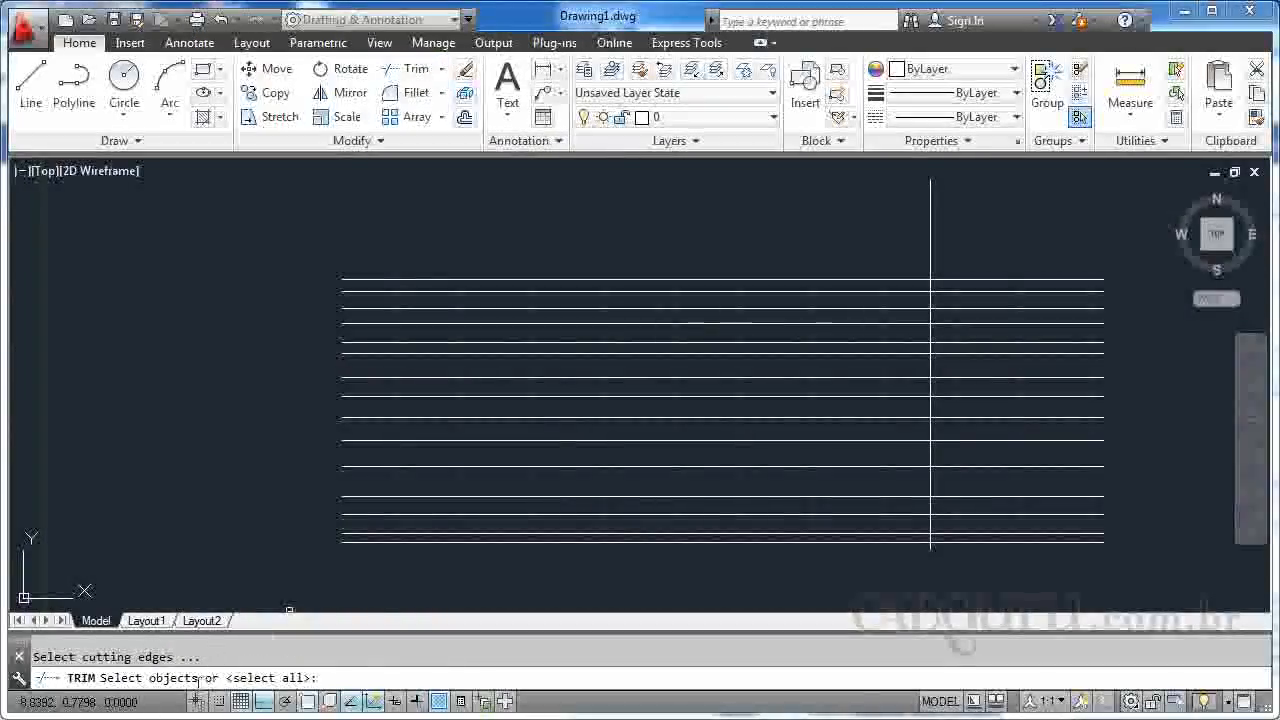
pyautogui.click(930, 245)
pyautogui.press('Return')
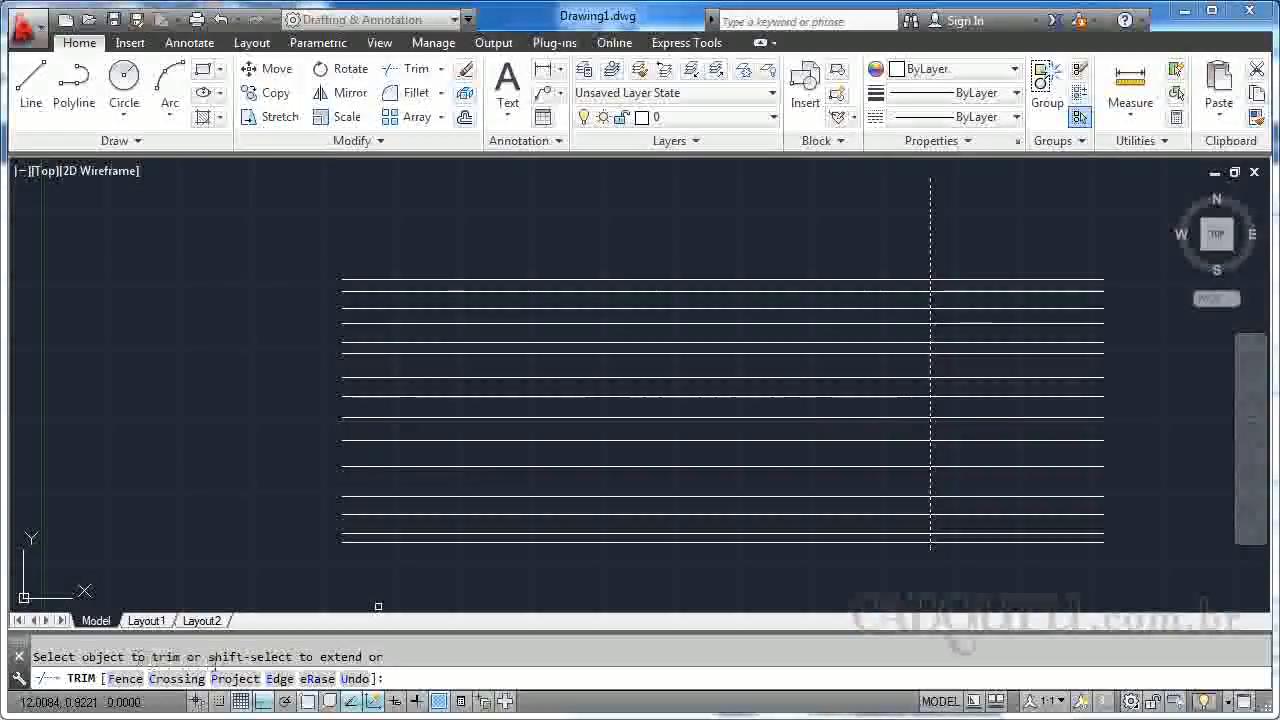
pyautogui.click(993, 279)
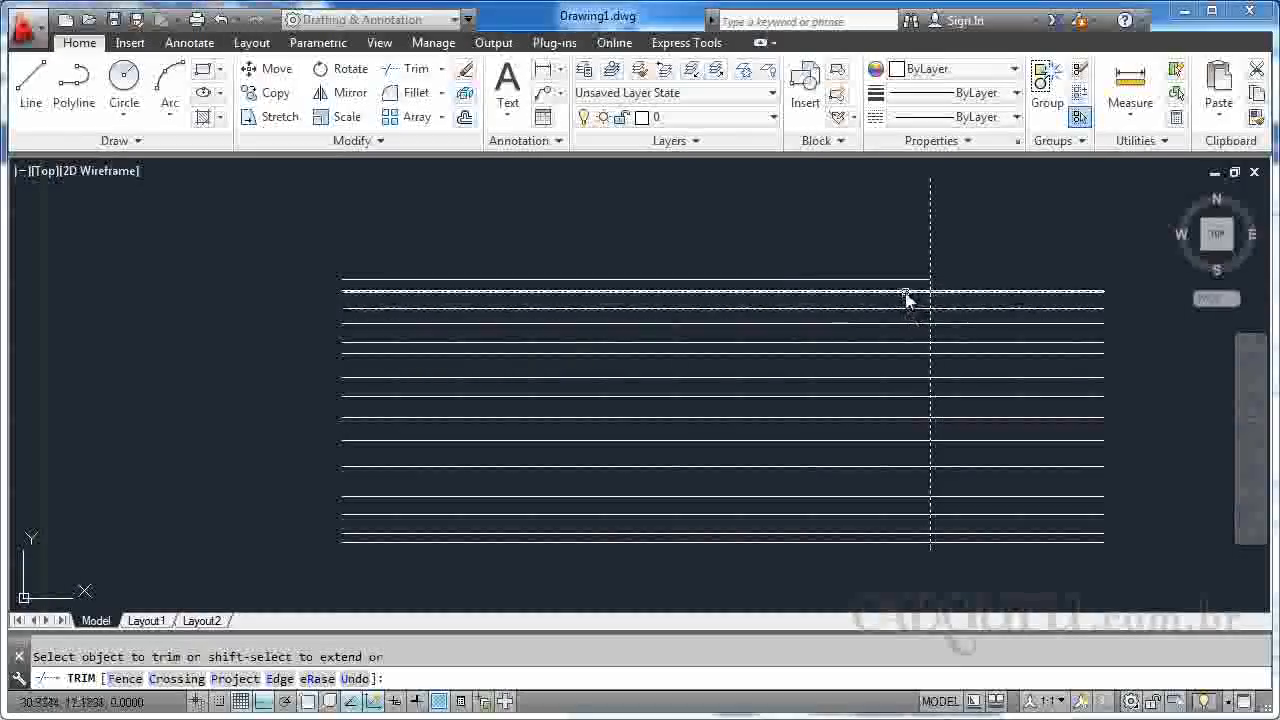
pyautogui.click(904, 295)
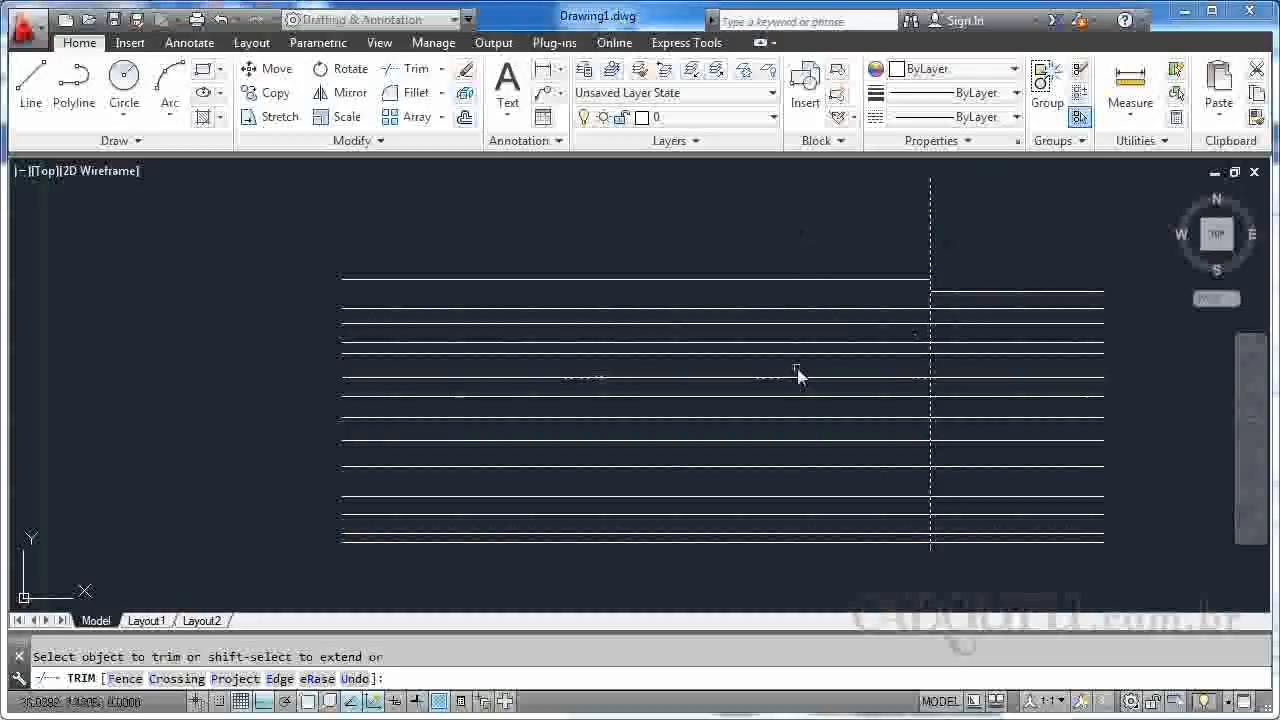
pyautogui.press('Escape')
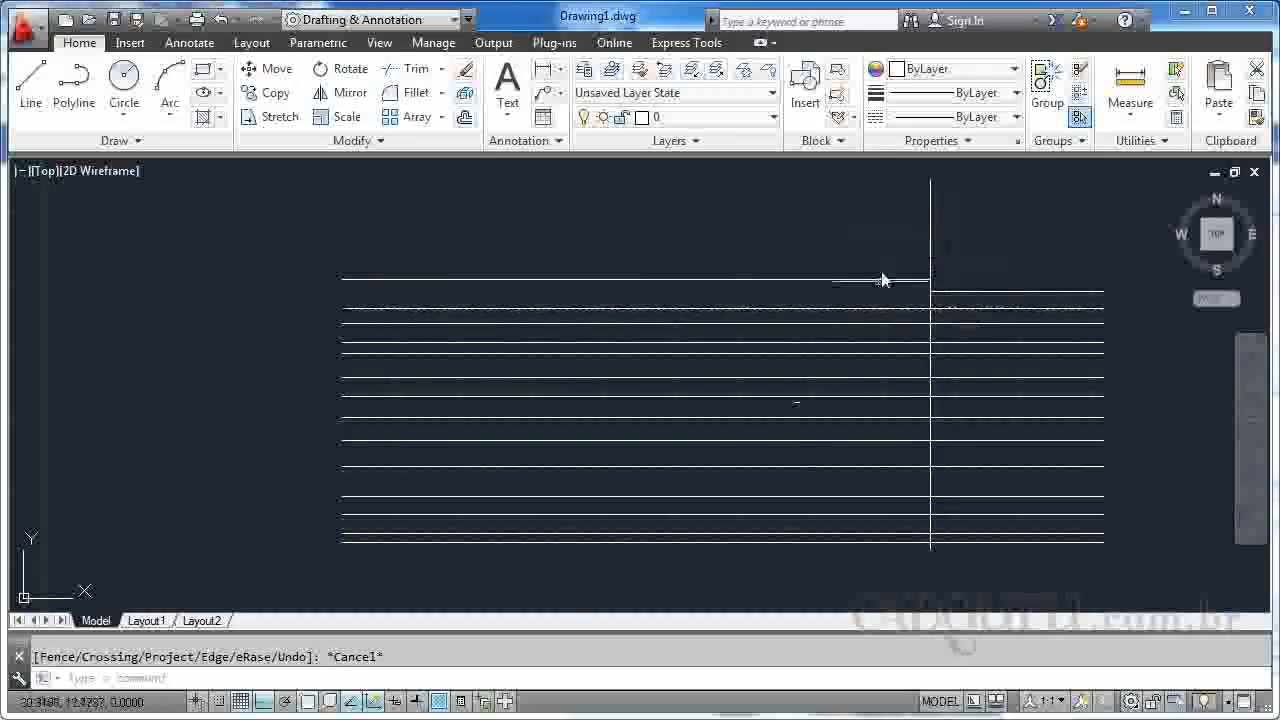
# - Trim the part of the vertical line above the top horizontal line, using that horizontal line as cutting edge
pyautogui.moveTo(938, 290)
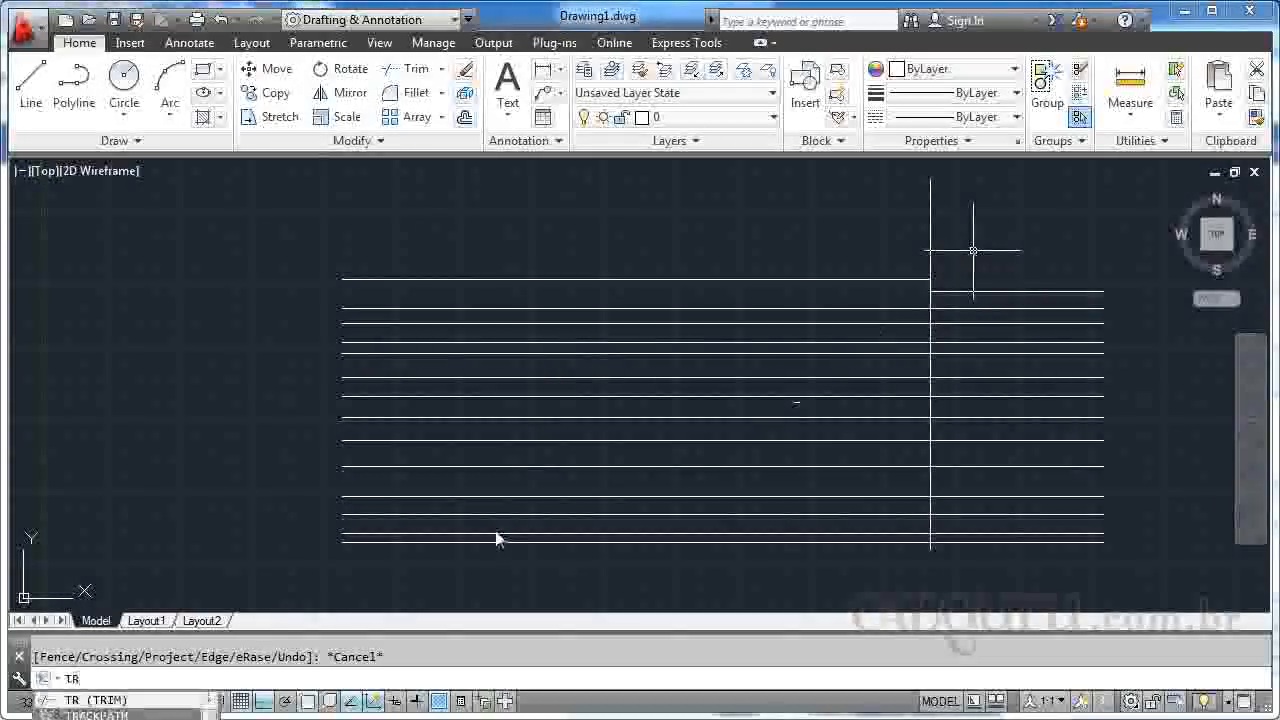
pyautogui.press('Return')
pyautogui.click(886, 277)
pyautogui.press('Return')
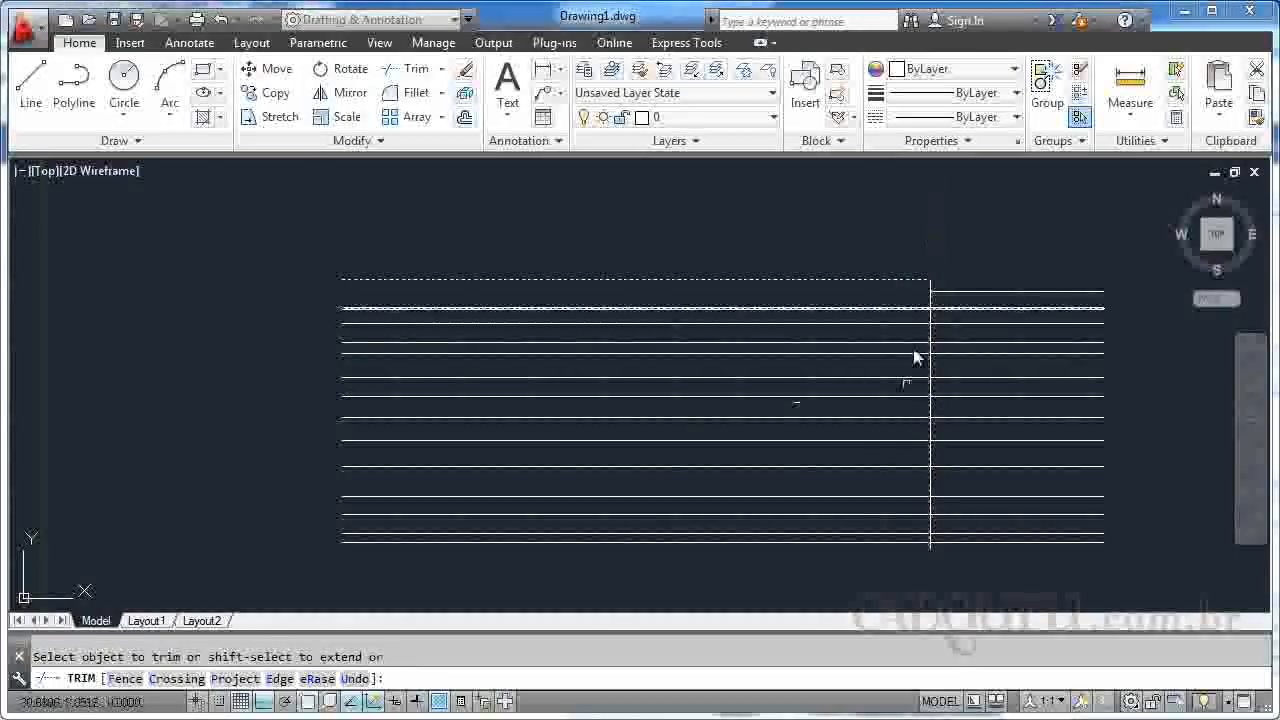
pyautogui.press('Escape')
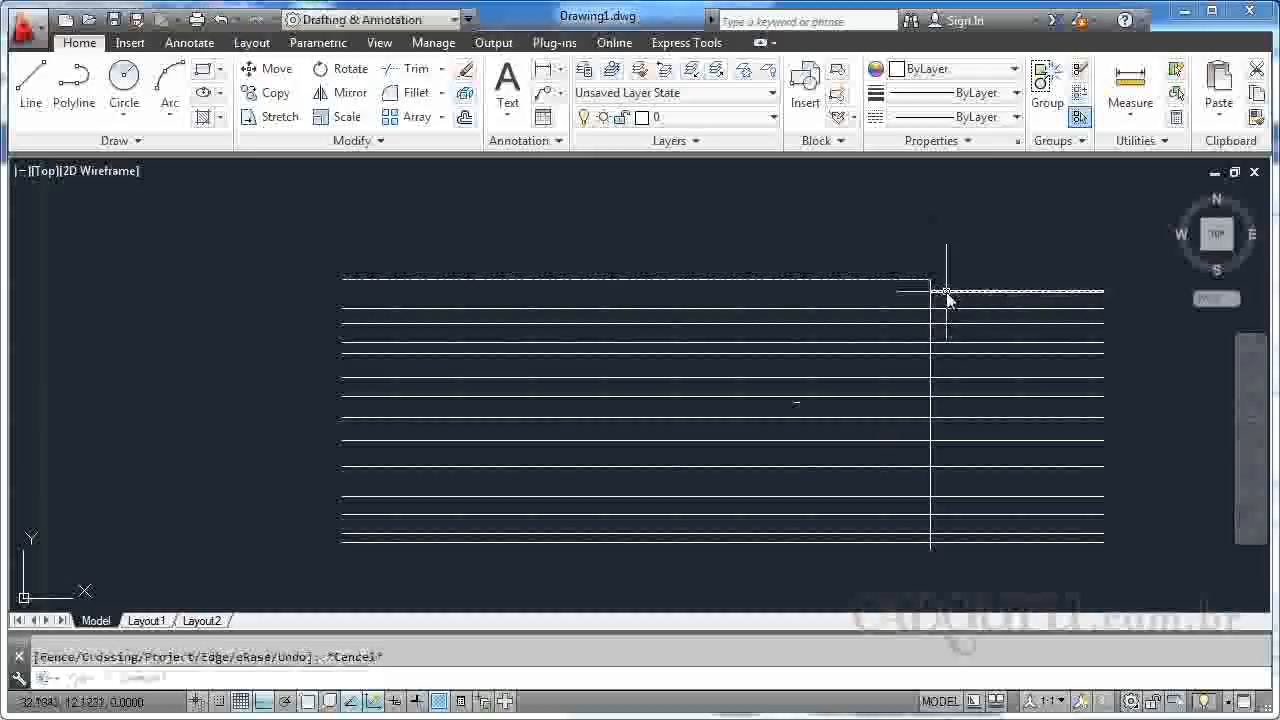
# - Stretch the left end of the short second line to the right, leaving a small gap from the vertical line
pyautogui.click(944, 291)
pyautogui.click(931, 291)
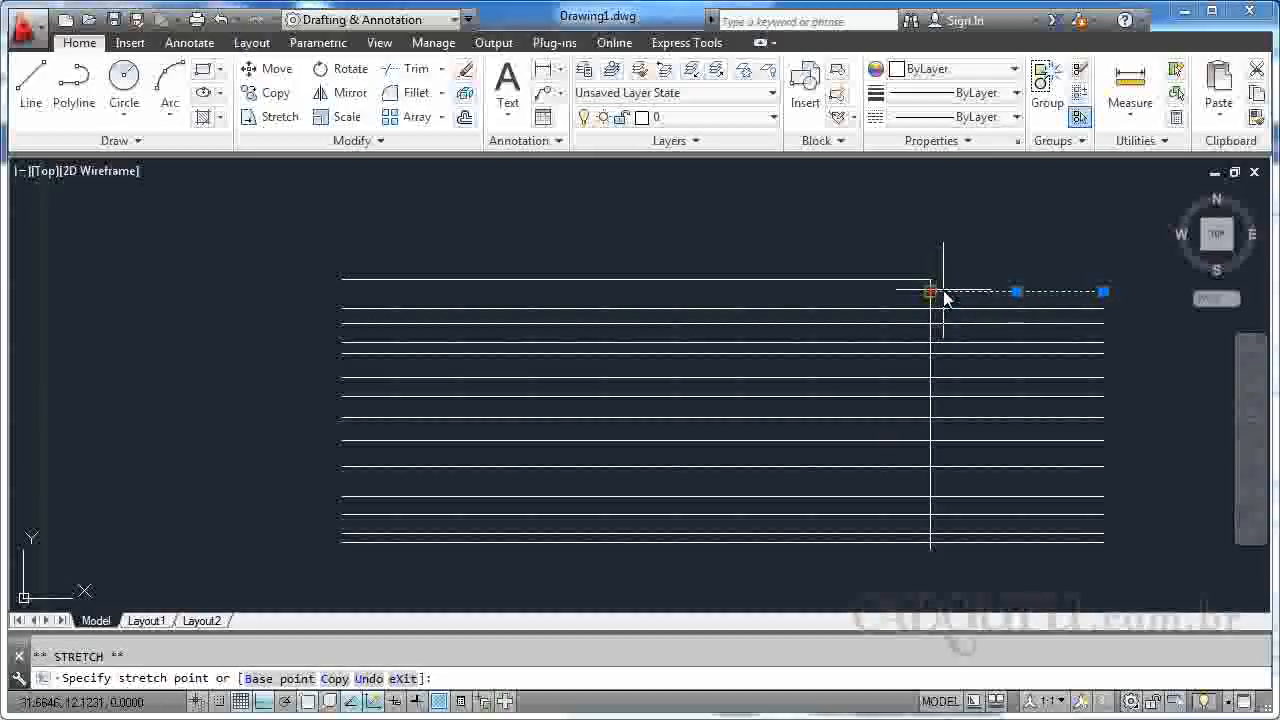
pyautogui.keyDown('shift'); pyautogui.rightClick(958, 295); pyautogui.keyUp('shift')
pyautogui.press('r')
pyautogui.press('Escape')
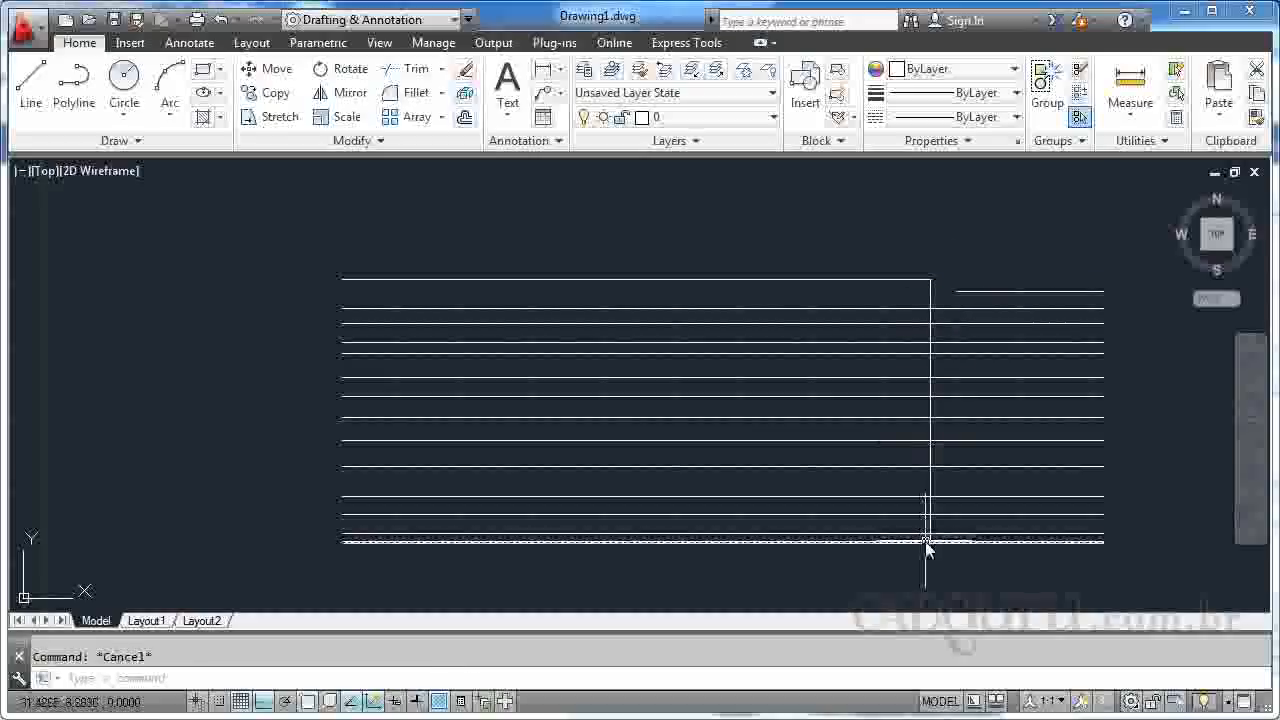
# - Try the Trim command with the detached short line as the cutting edge
pyautogui.scroll(3, 933, 303)
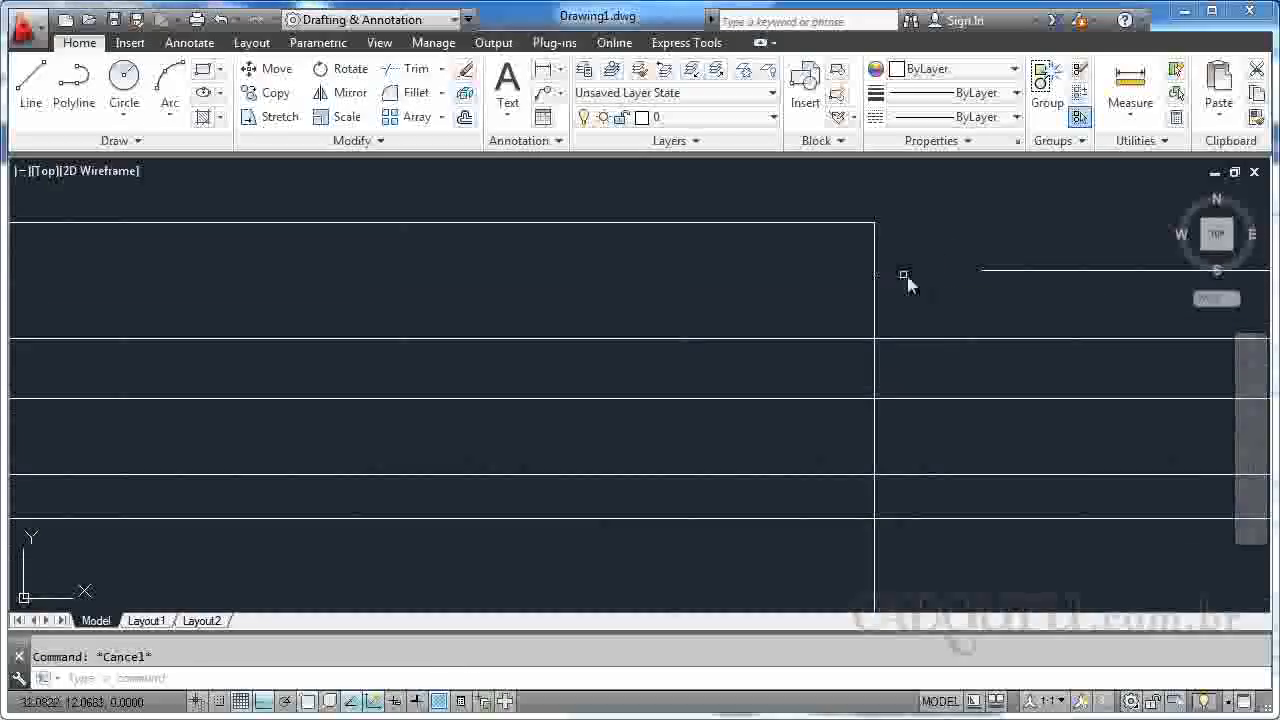
pyautogui.write('tr')
pyautogui.press('Return')
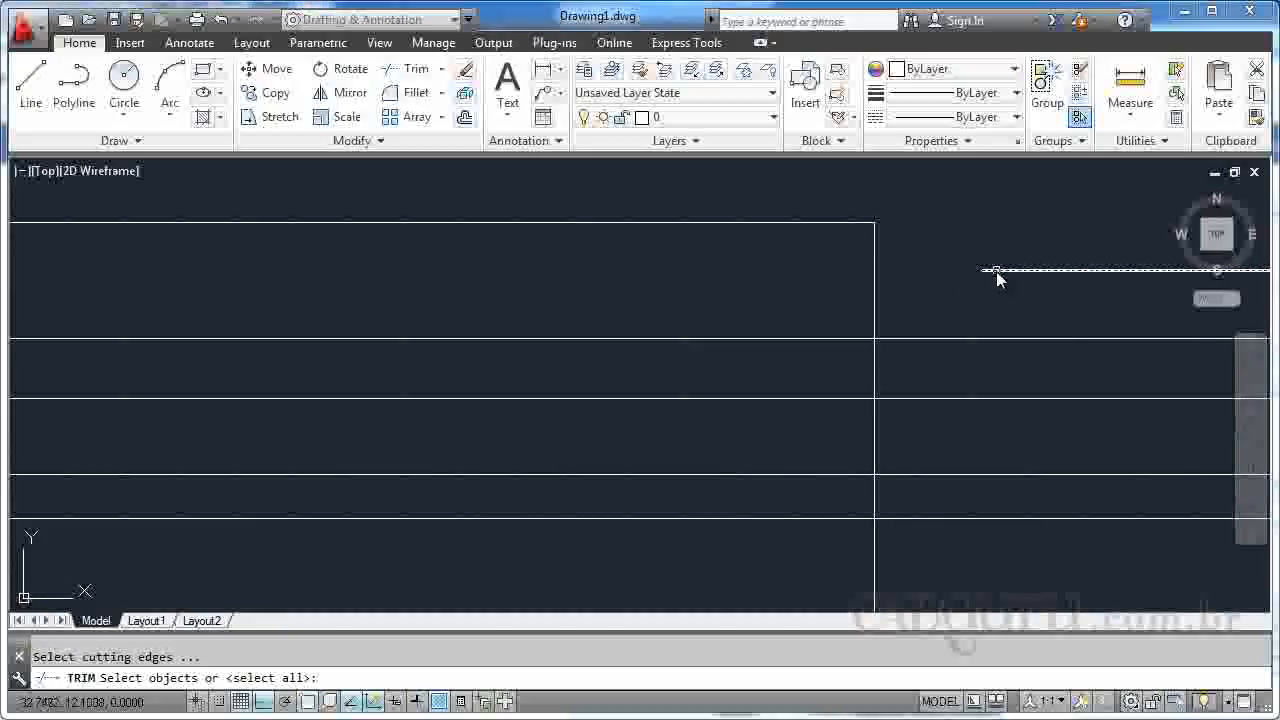
pyautogui.click(996, 271)
pyautogui.press('Return')
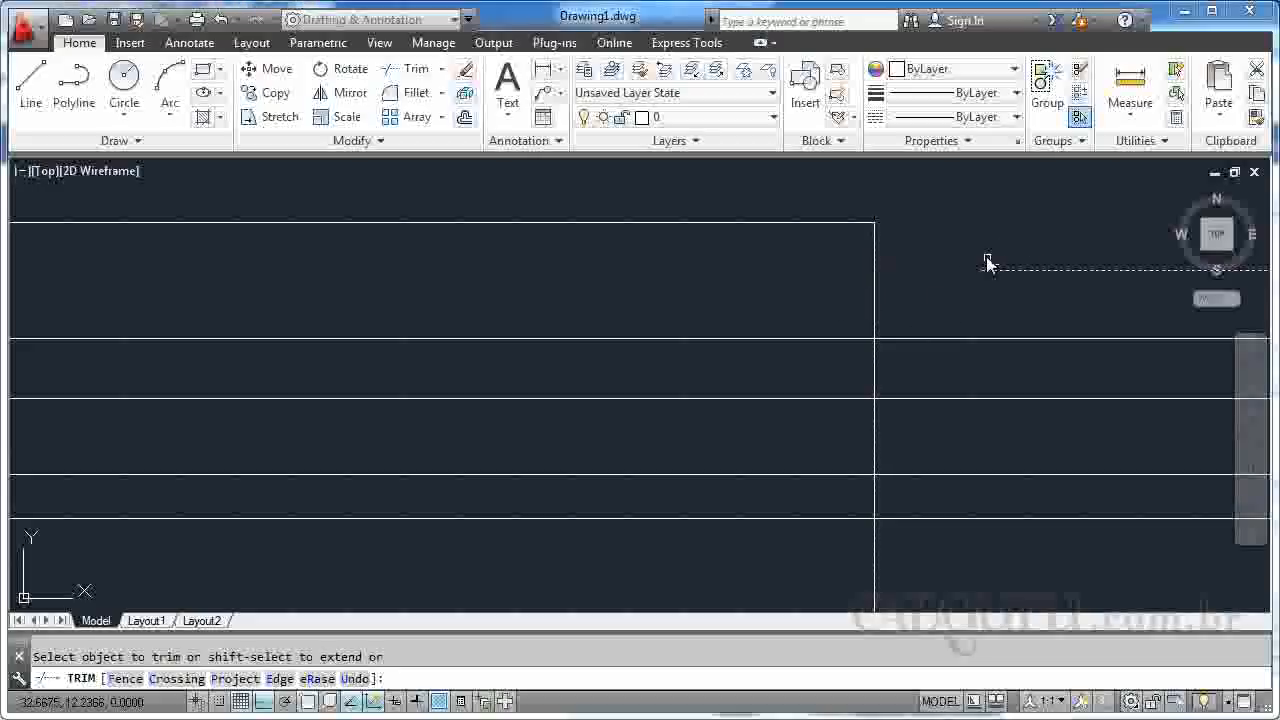
pyautogui.press('Escape')
# - Trim all horizontal lines crossing the vertical line on its right side at once, using a crossing window
pyautogui.scroll(-2, 955, 312)
pyautogui.scroll(-1, 955, 312)
pyautogui.scroll(-1, 963, 366)
pyautogui.scroll(-2, 946, 383)
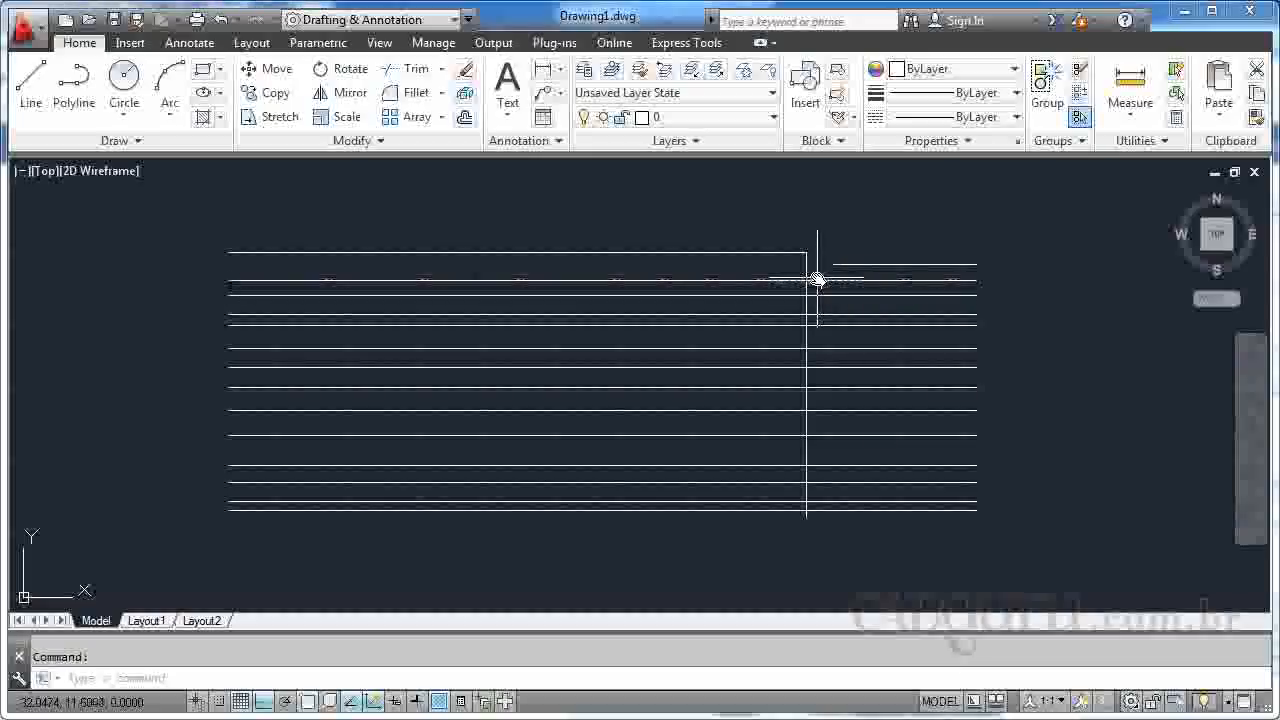
pyautogui.write('tr')
pyautogui.press('Return')
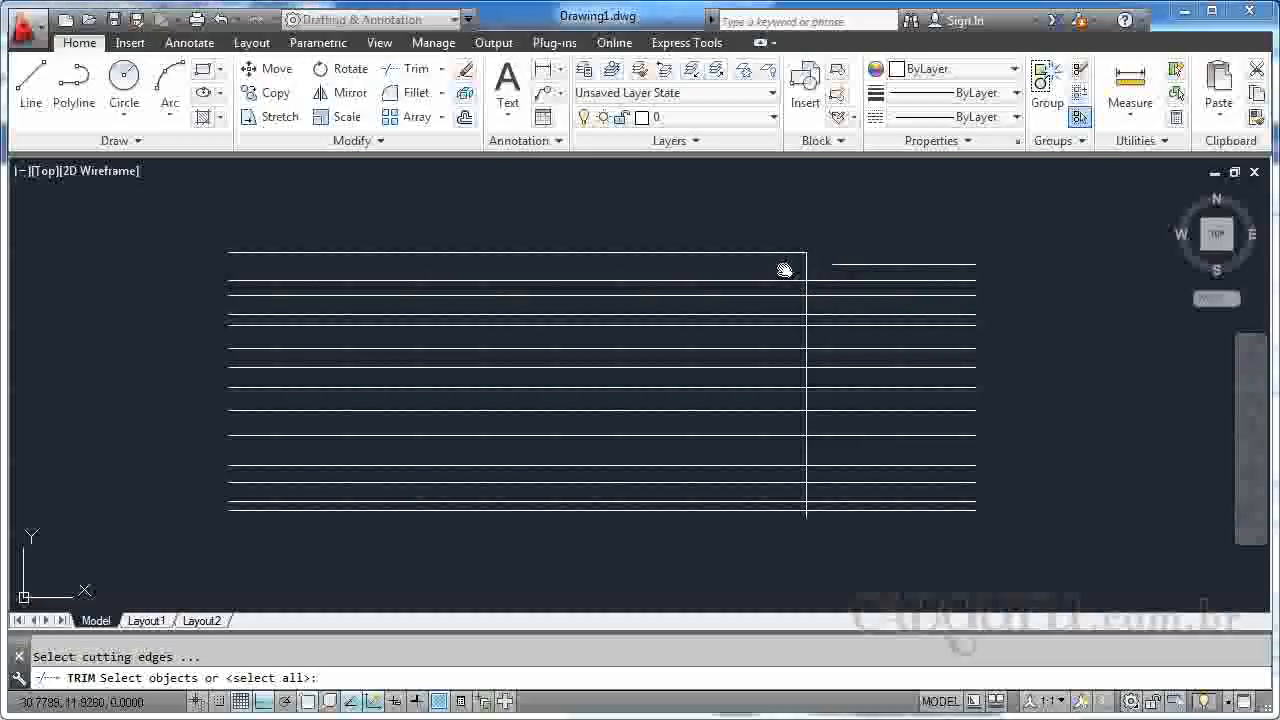
pyautogui.click(805, 266)
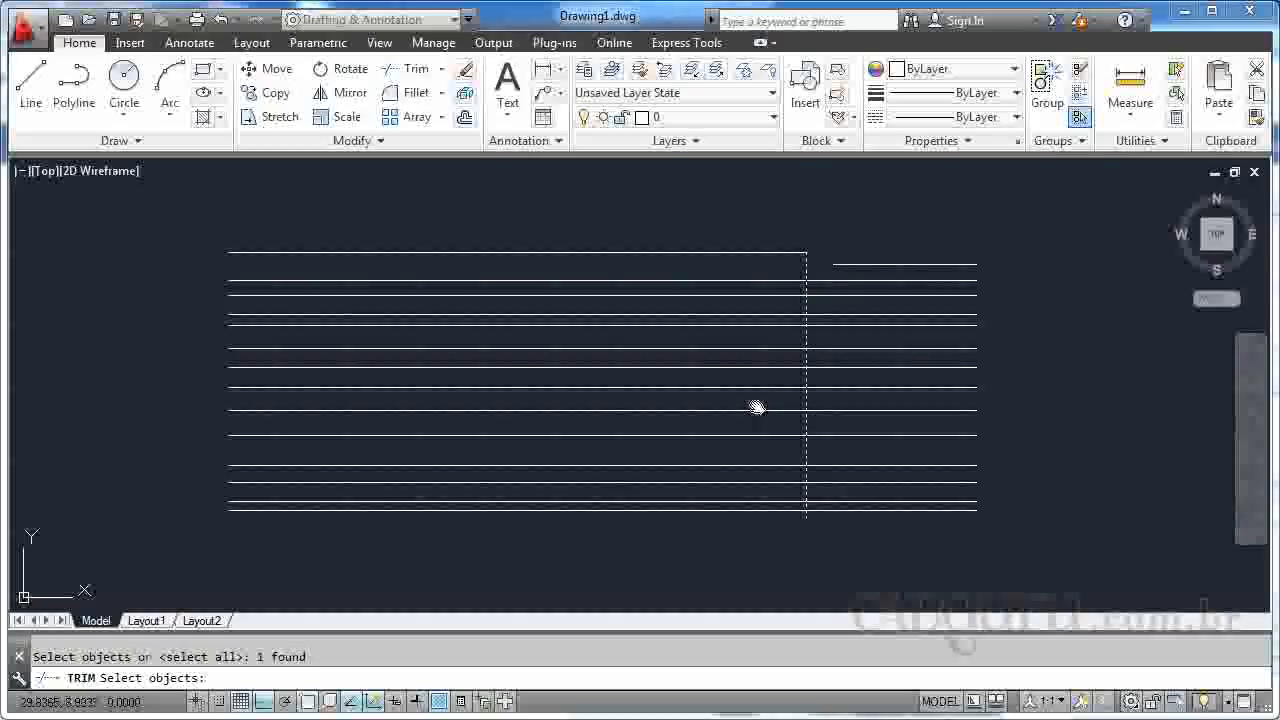
pyautogui.press('Return')
pyautogui.click(883, 547)
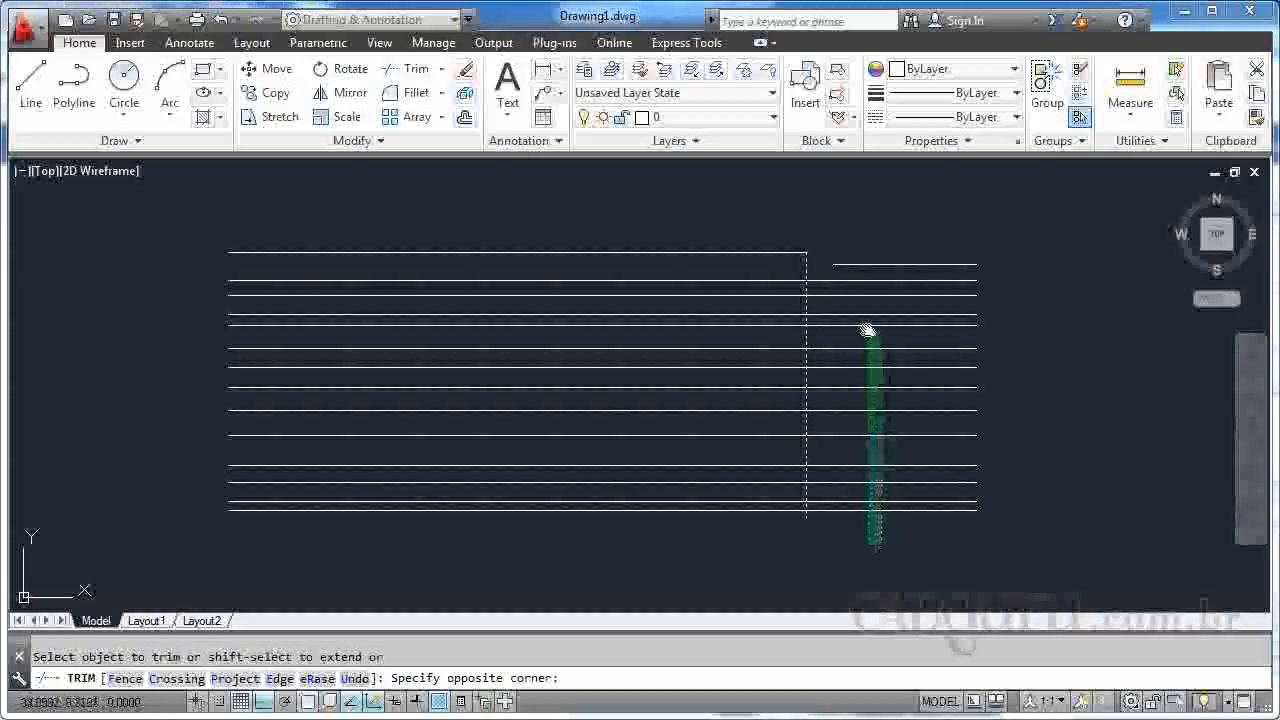
pyautogui.click(868, 277)
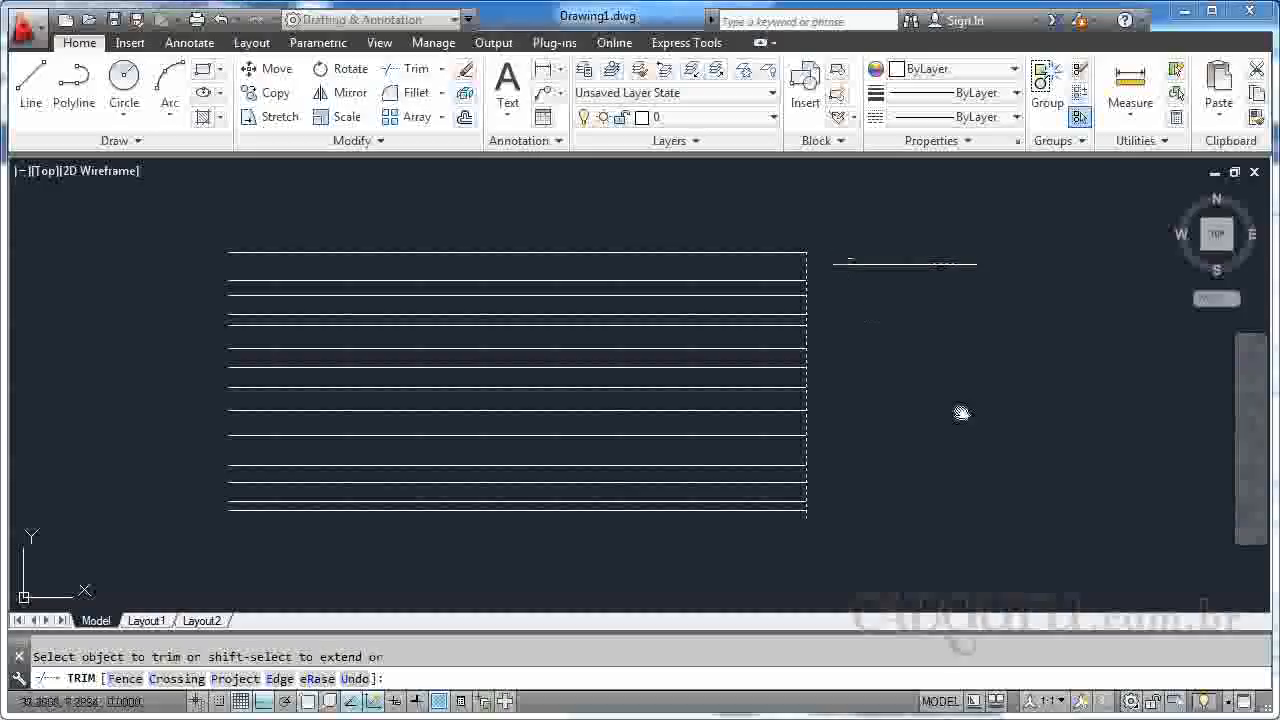
pyautogui.press('Escape')
# - Delete the detached short line right of the vertical line
pyautogui.click(851, 251)
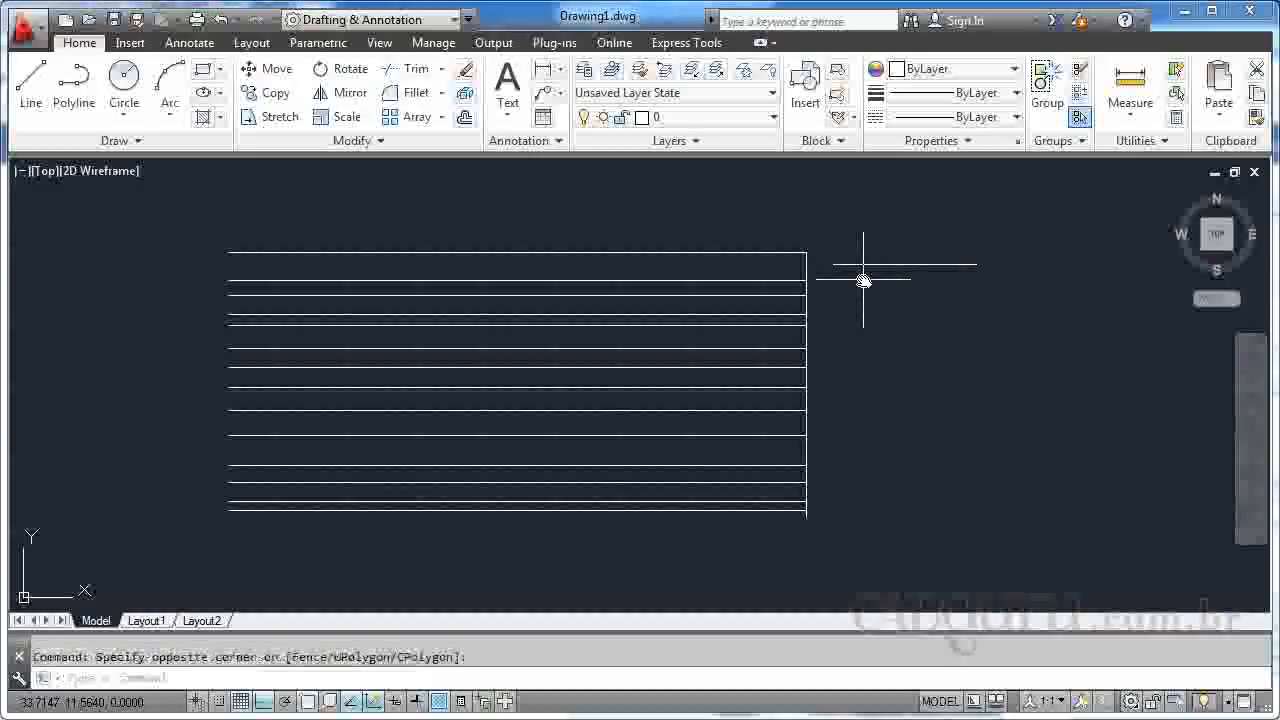
pyautogui.click(860, 267)
pyautogui.press('Delete')
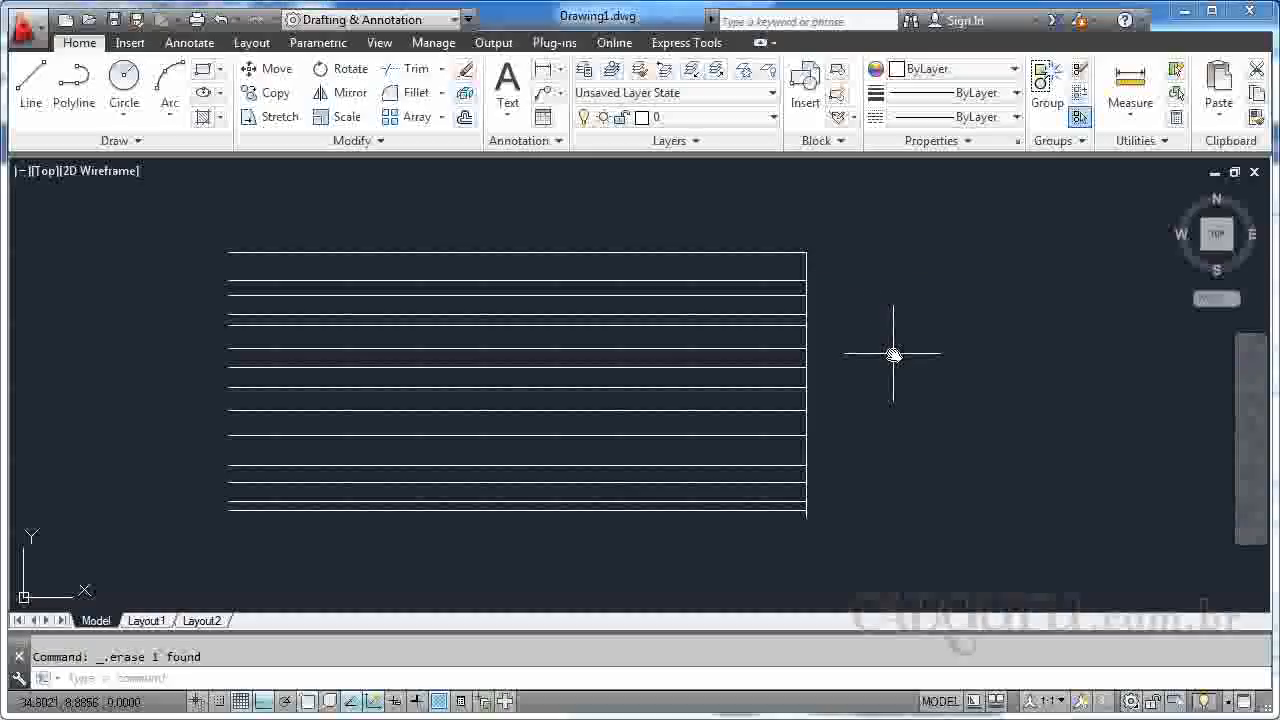
pyautogui.write('co')
pyautogui.press('Return')
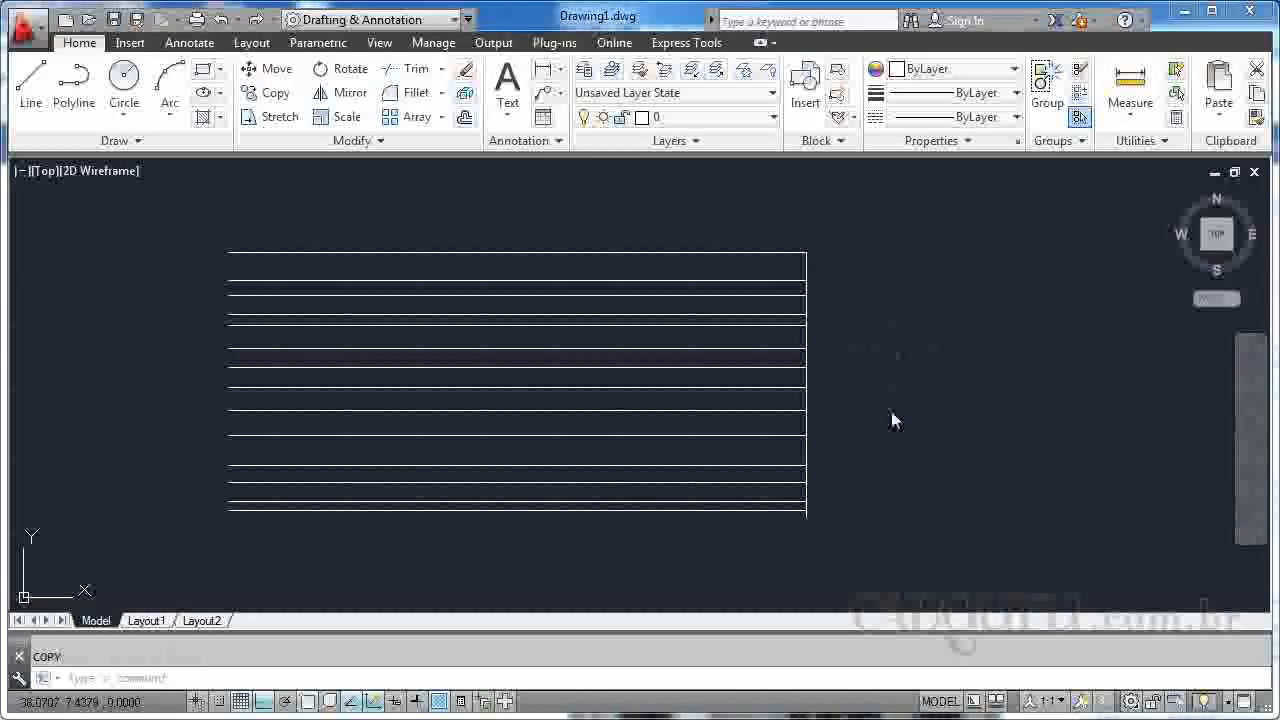
pyautogui.click(891, 420)
pyautogui.press('Escape')
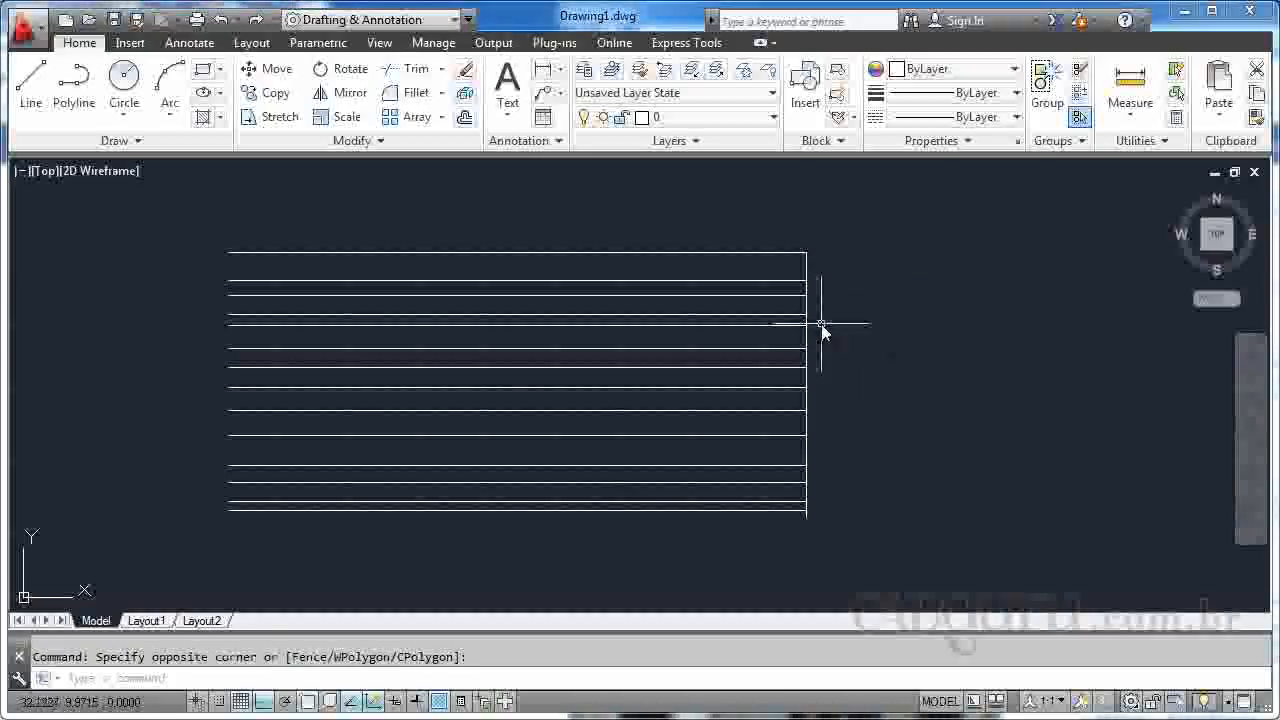
# - Copy the vertical line horizontally to the right by about 10.7 units
pyautogui.write('co')
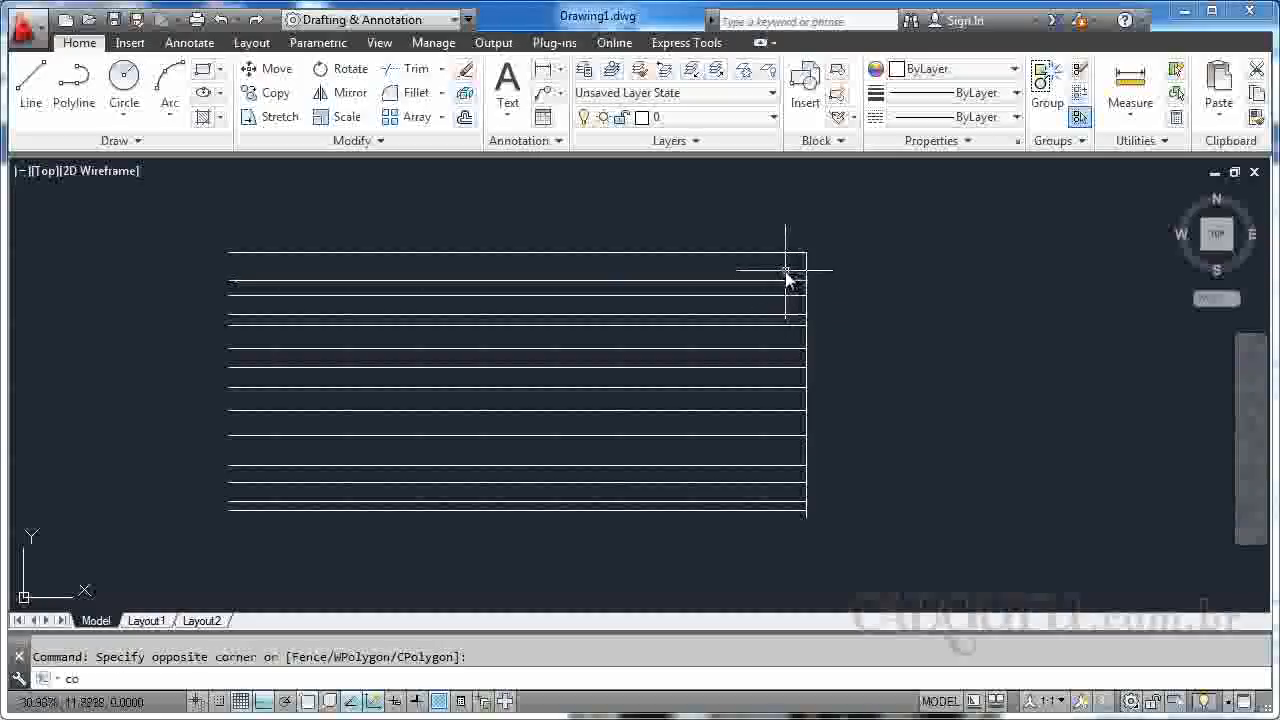
pyautogui.press('Return')
pyautogui.click(791, 243)
pyautogui.click(837, 560)
pyautogui.press('Return')
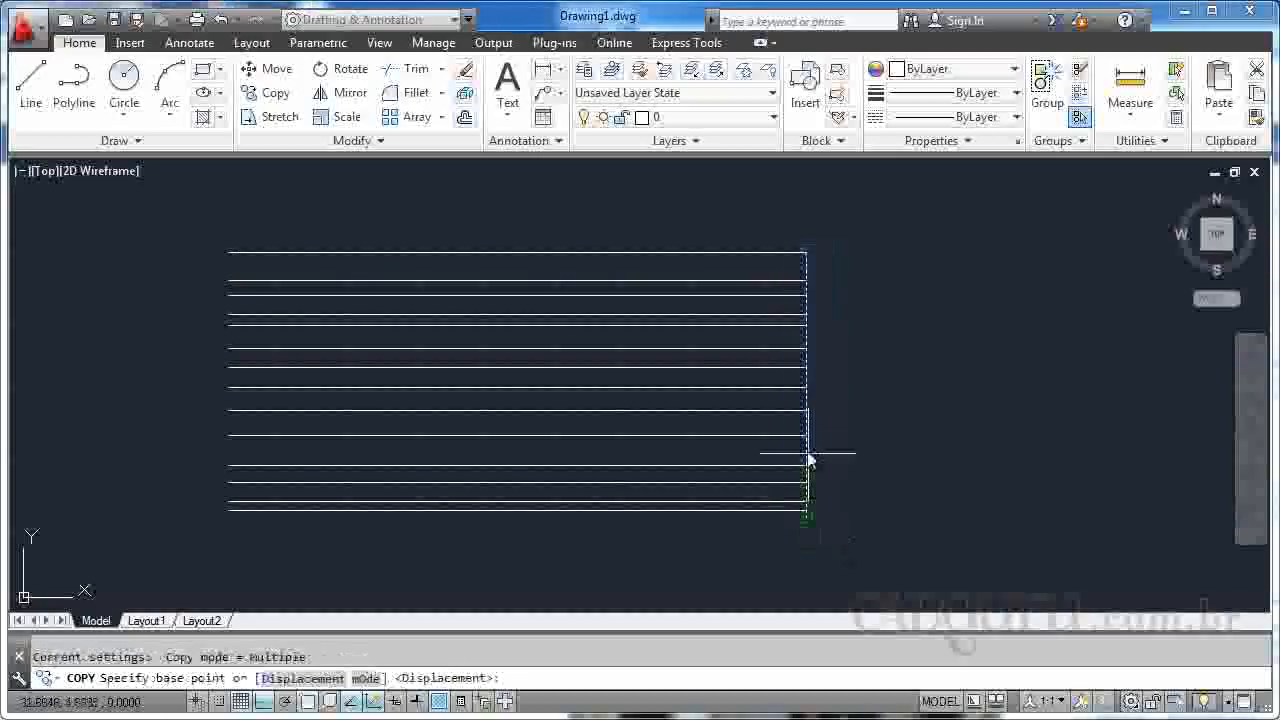
pyautogui.click(807, 437)
pyautogui.click(1102, 437)
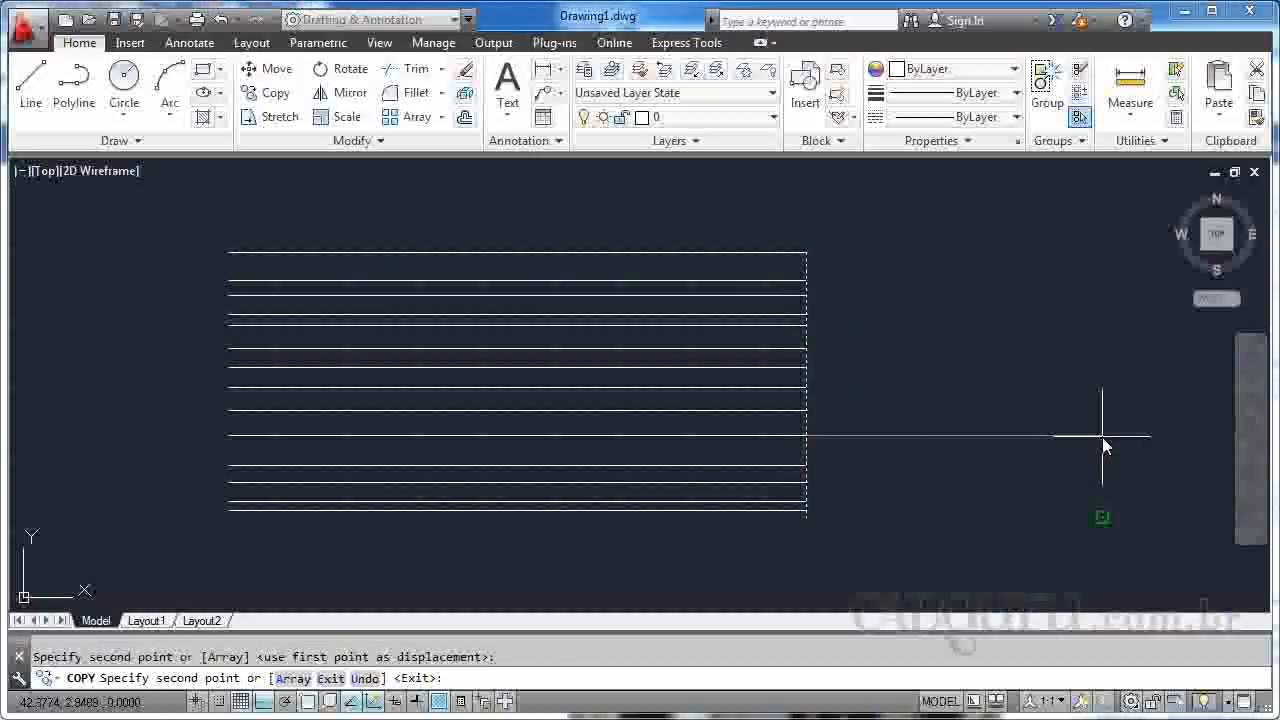
# - Finish the copy and delete the original vertical line at the ends of the horizontal lines
pyautogui.press('Escape')
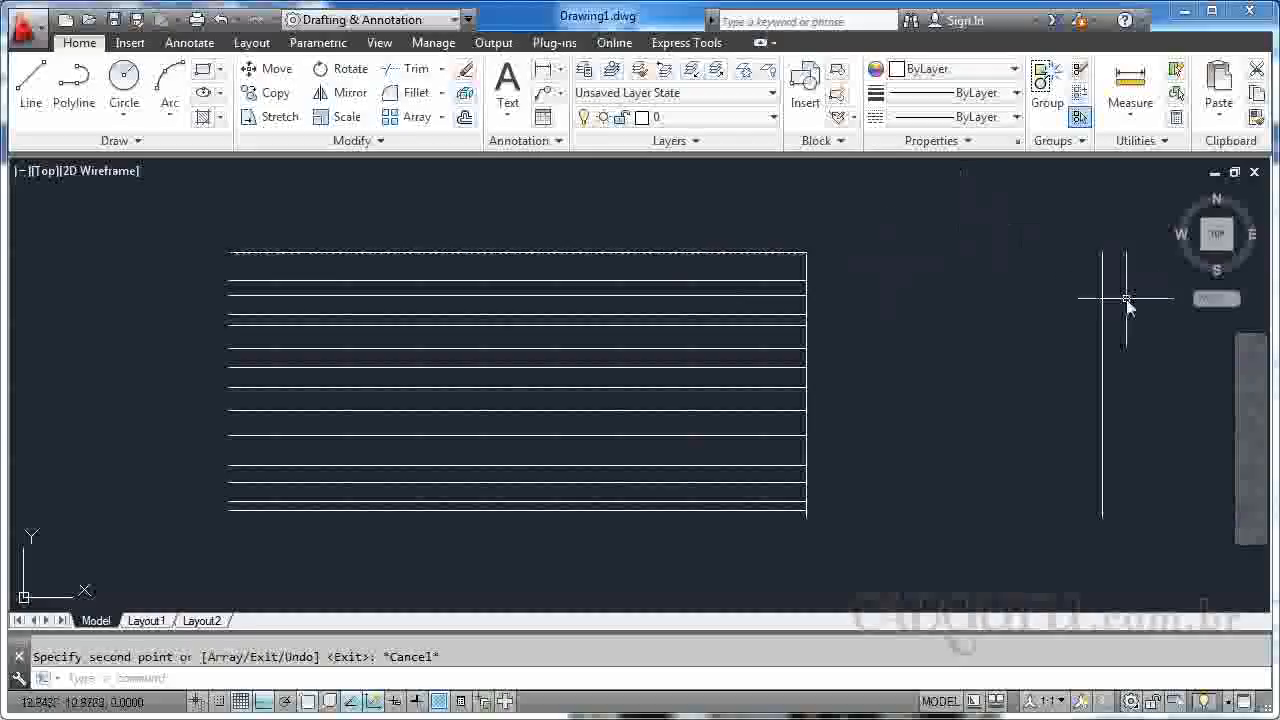
pyautogui.click(806, 258)
pyautogui.press('Delete')
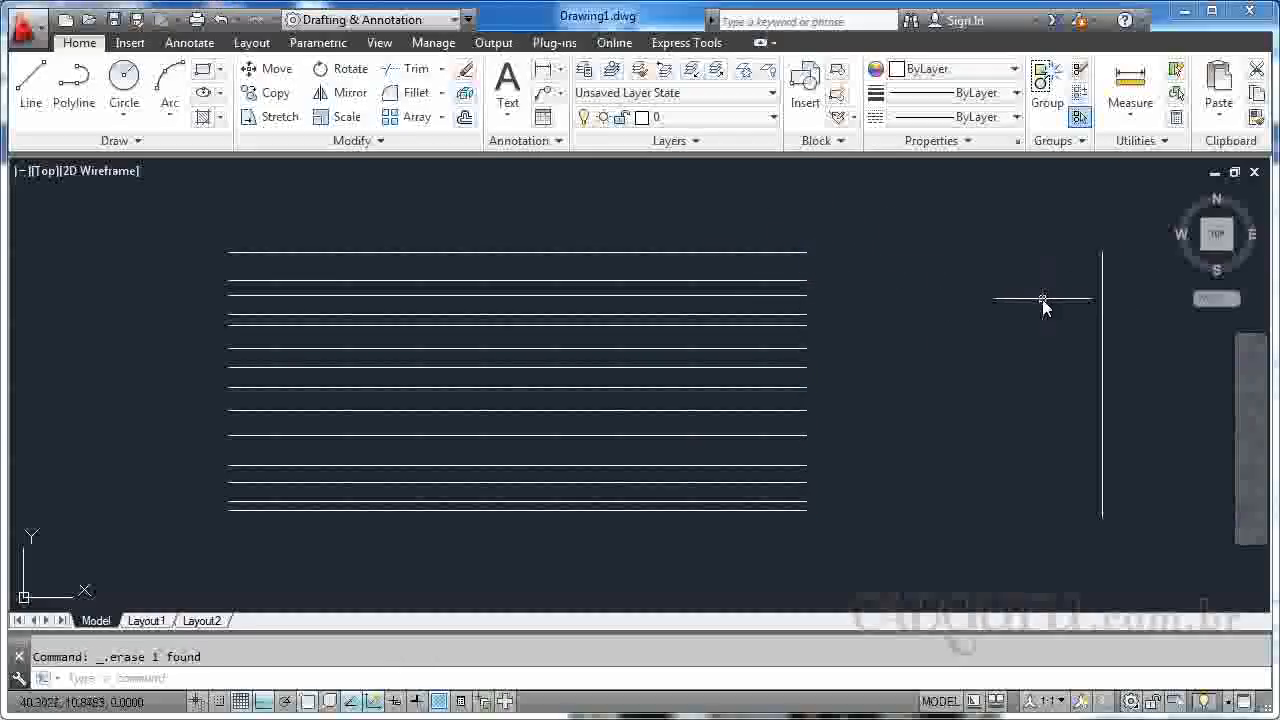
# - Extend the second, third and fourth horizontal lines from the top to the remaining vertical line, picking them one by one
pyautogui.click(441, 71)
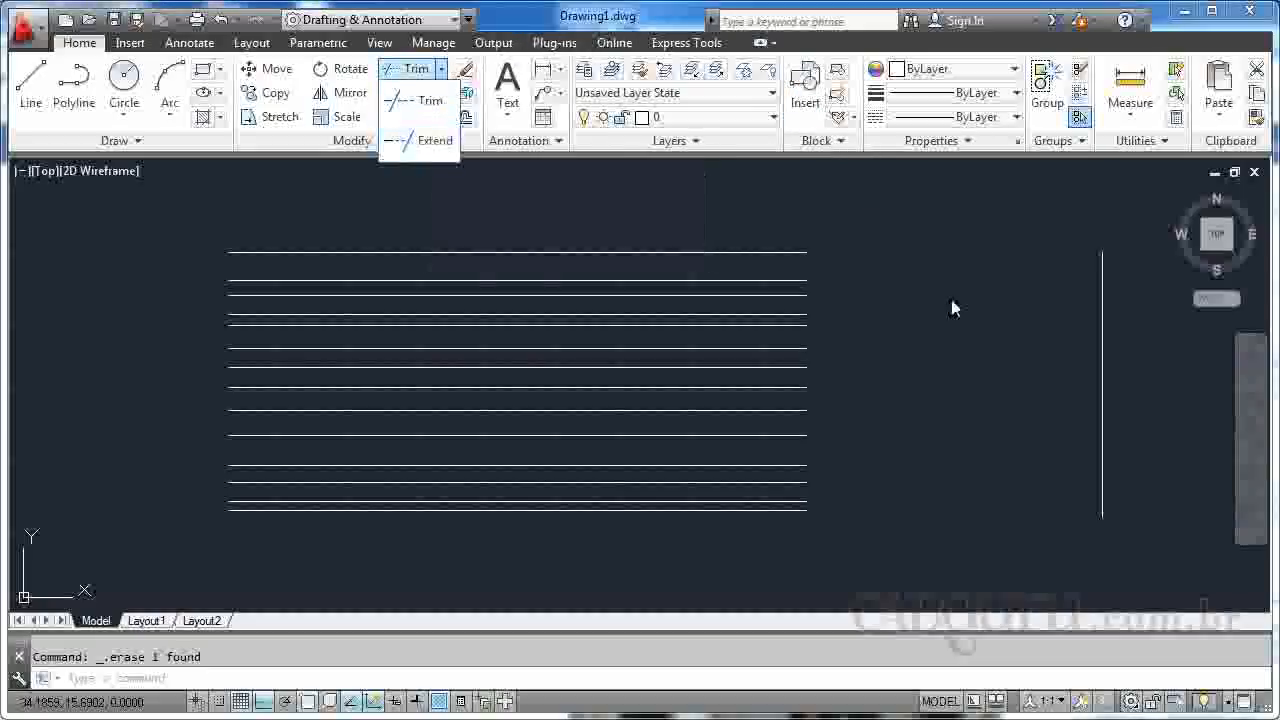
pyautogui.write('Ex')
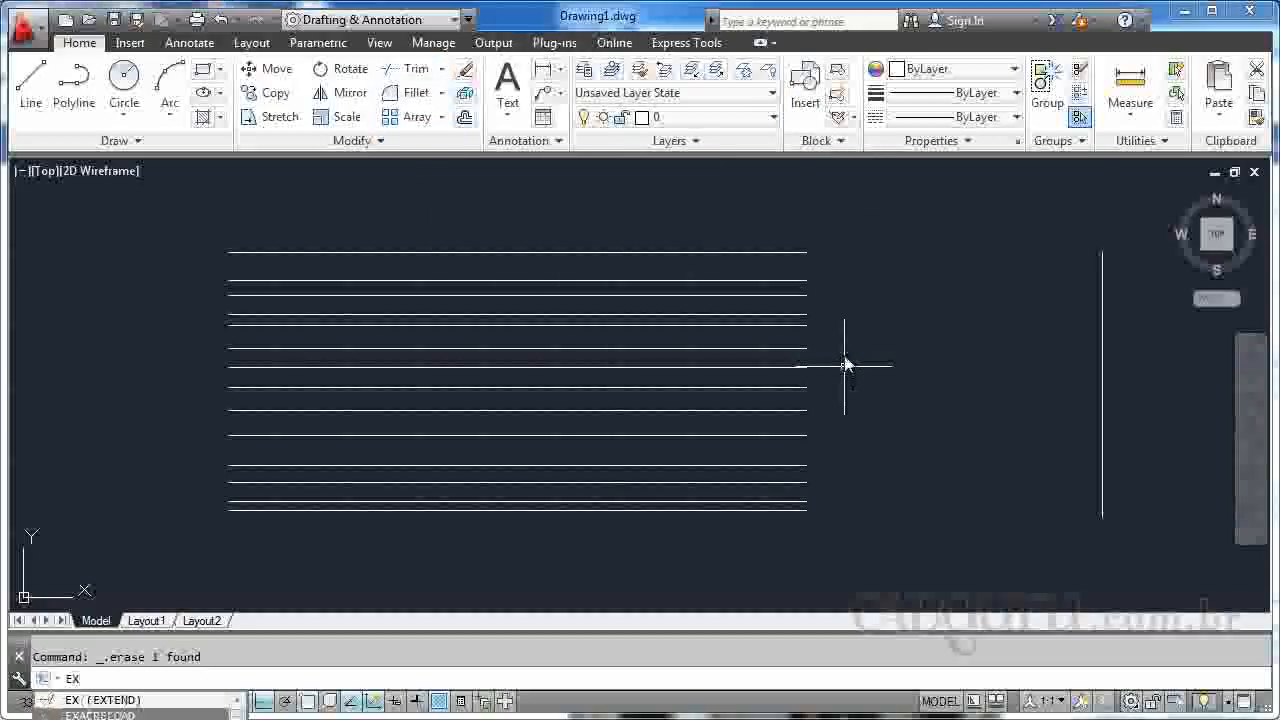
pyautogui.press('Return')
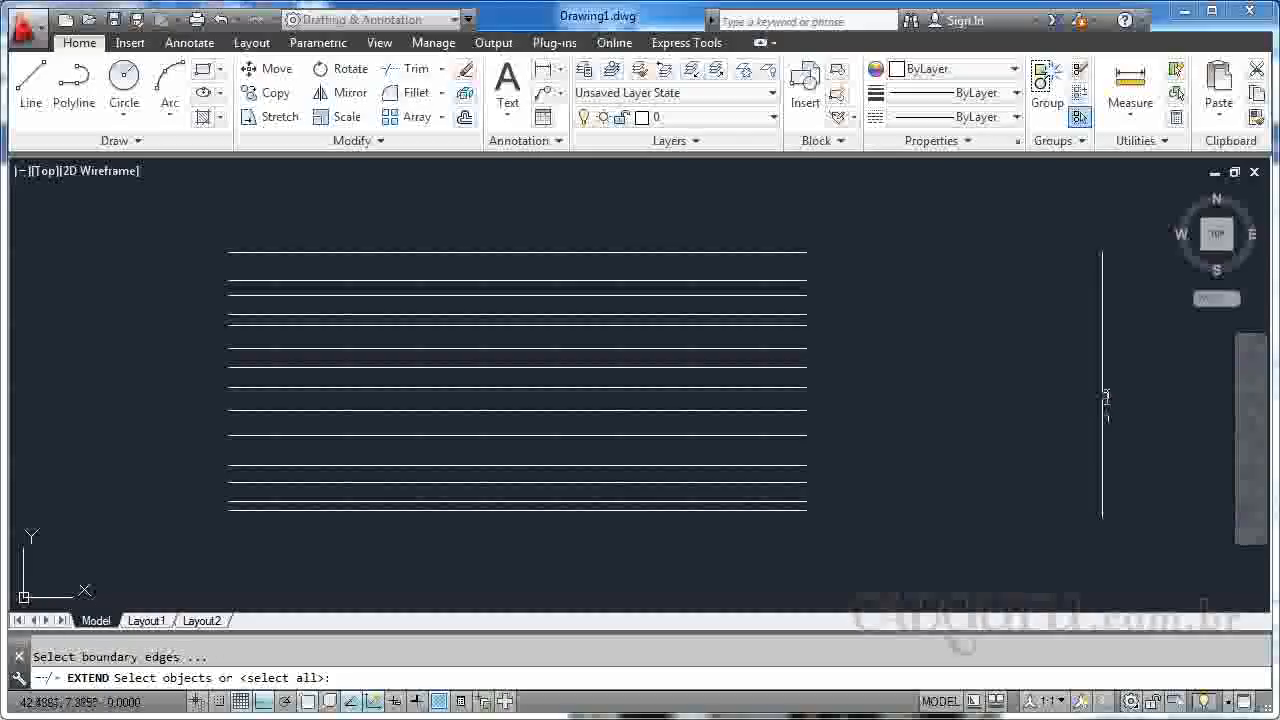
pyautogui.click(1104, 395)
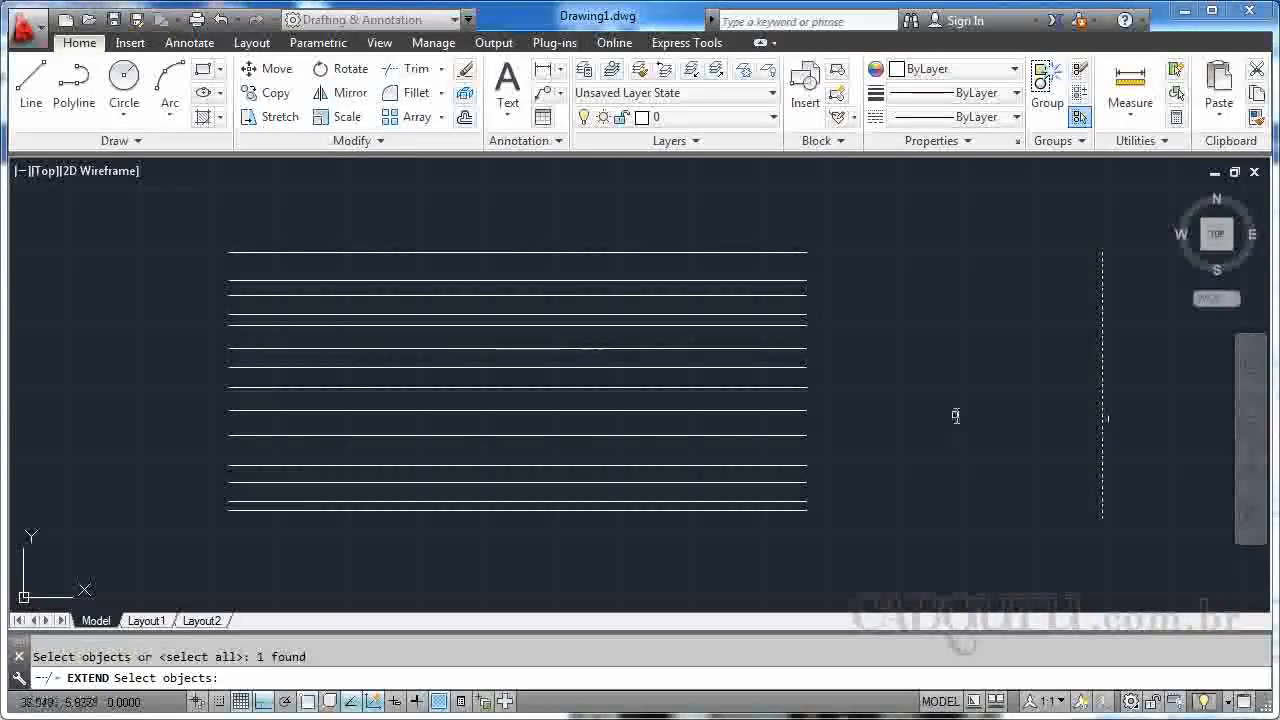
pyautogui.press('Return')
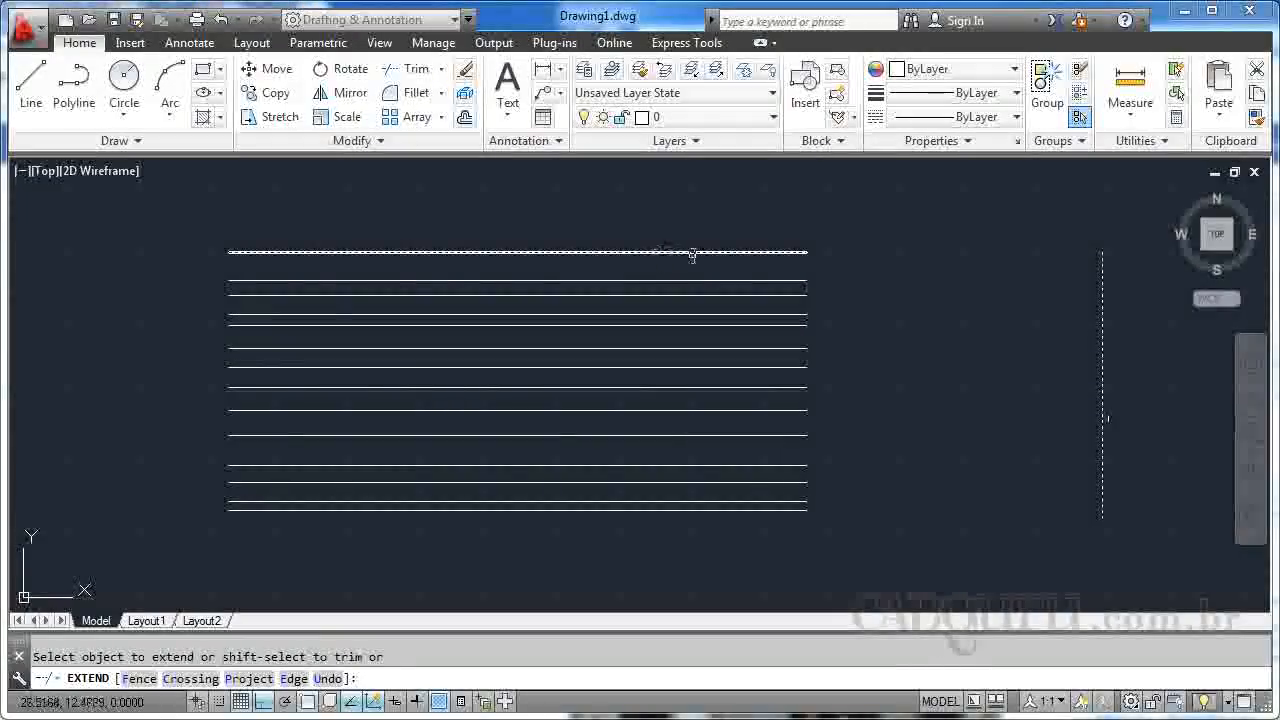
pyautogui.click(736, 281)
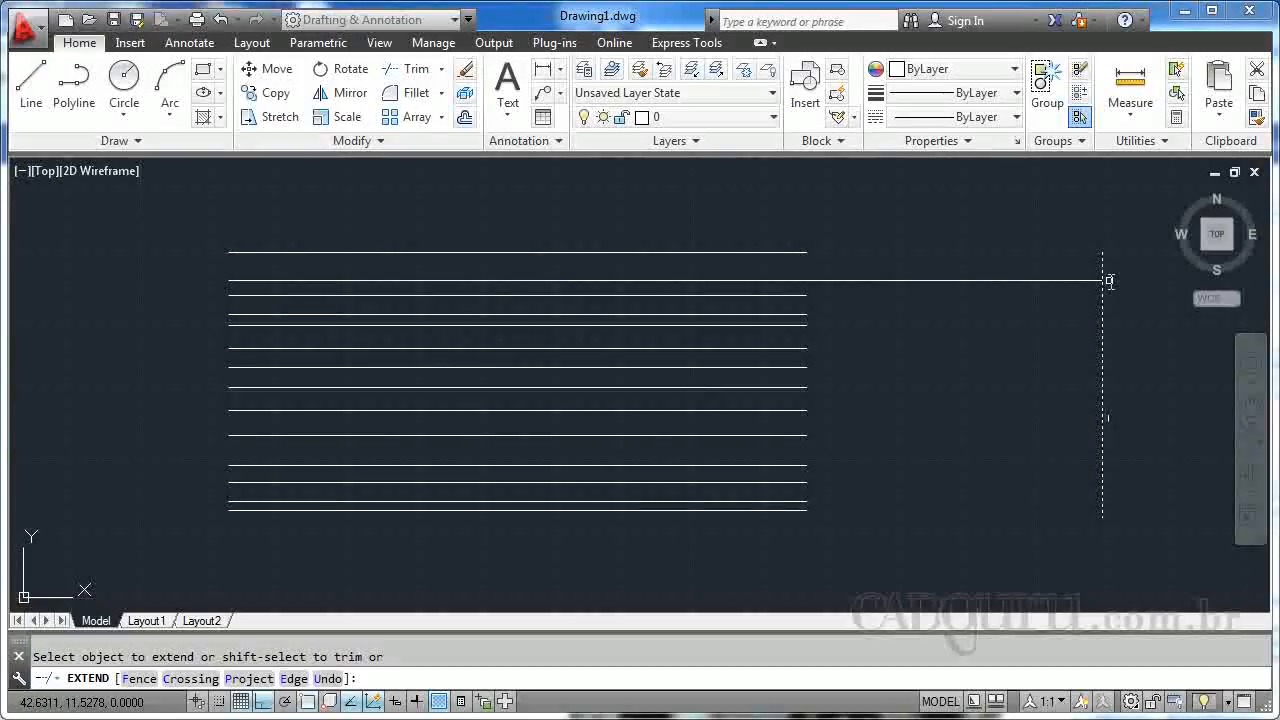
pyautogui.click(769, 318)
pyautogui.click(762, 296)
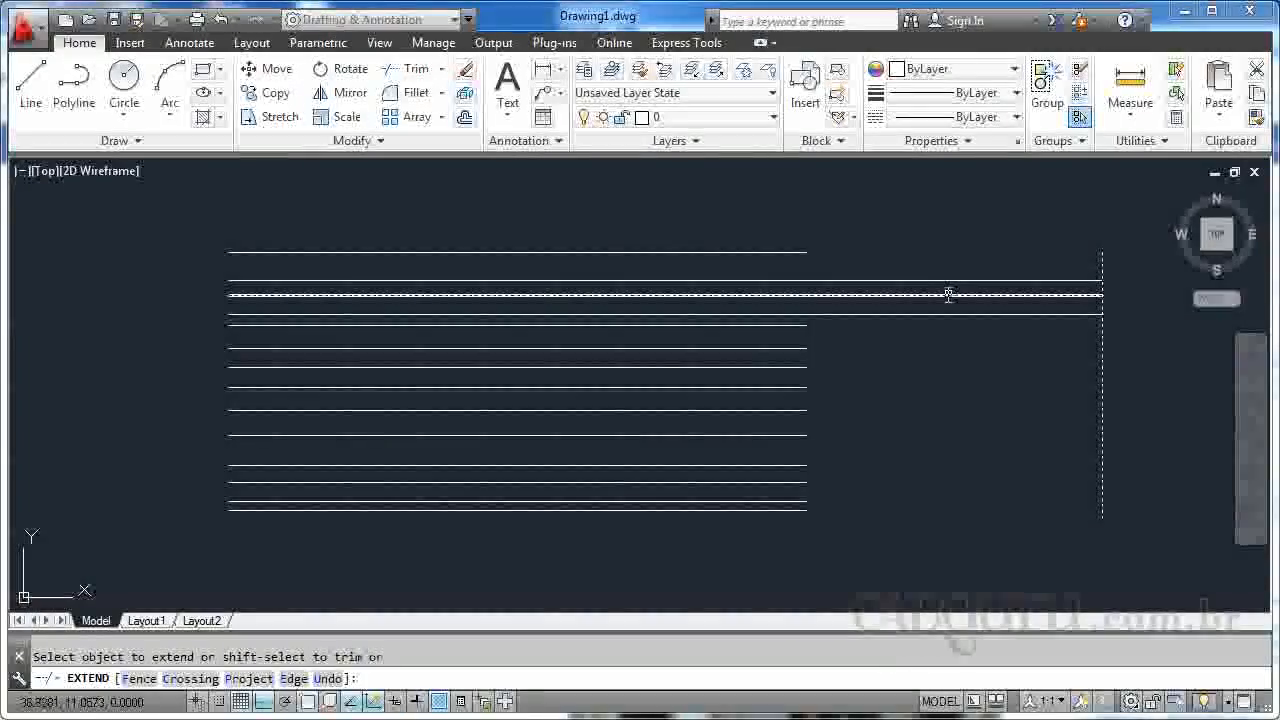
pyautogui.press('Escape')
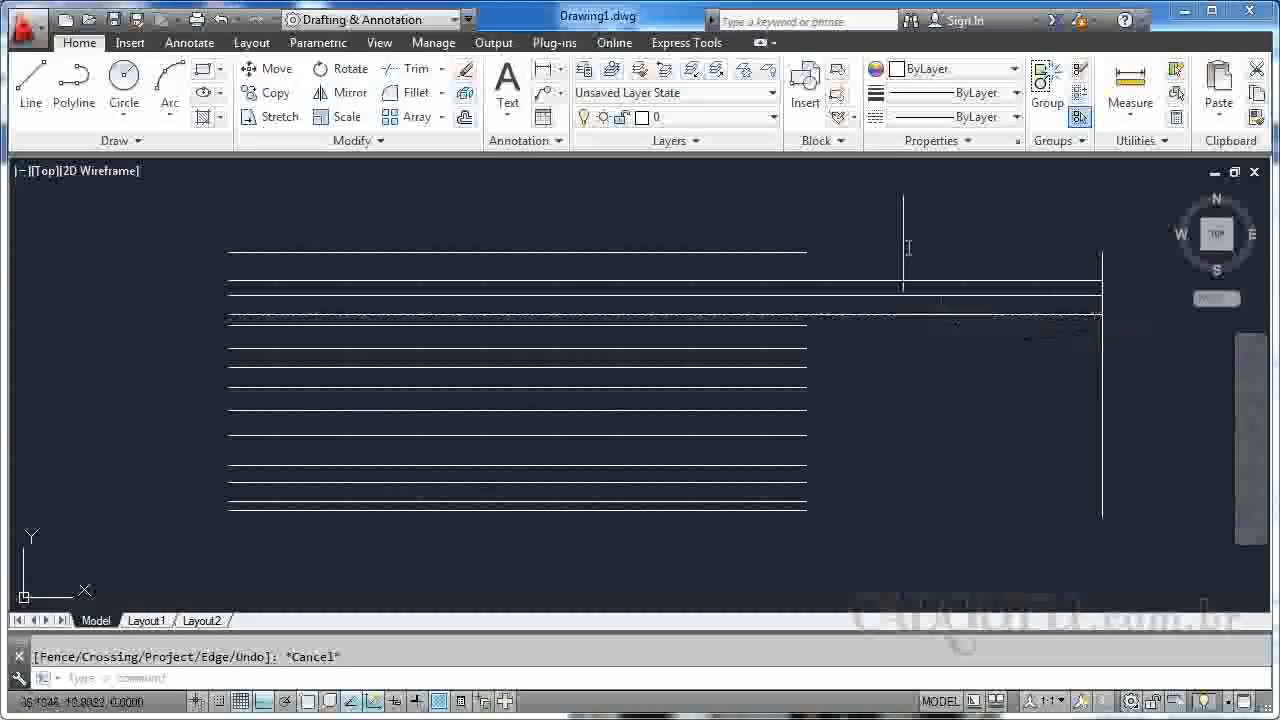
# - Extend all horizontal lines from the fifth down to the vertical line at once, using a crossing window
pyautogui.write('ex')
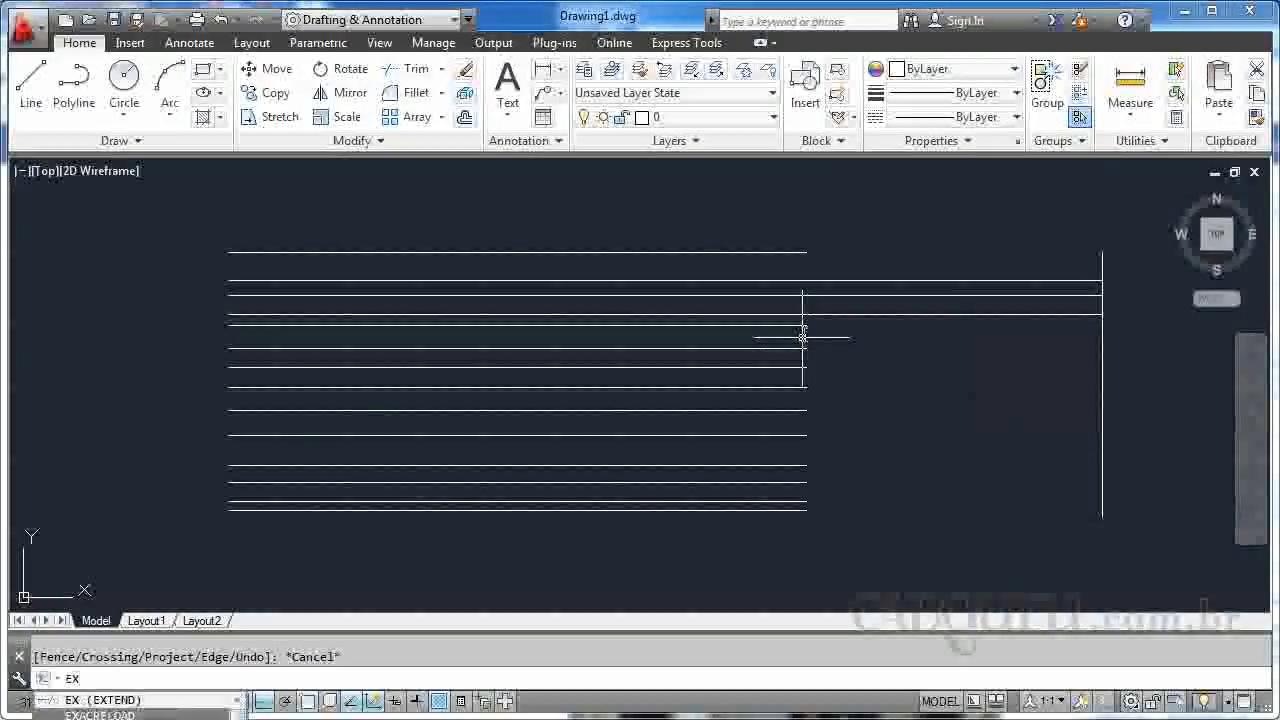
pyautogui.press('Return')
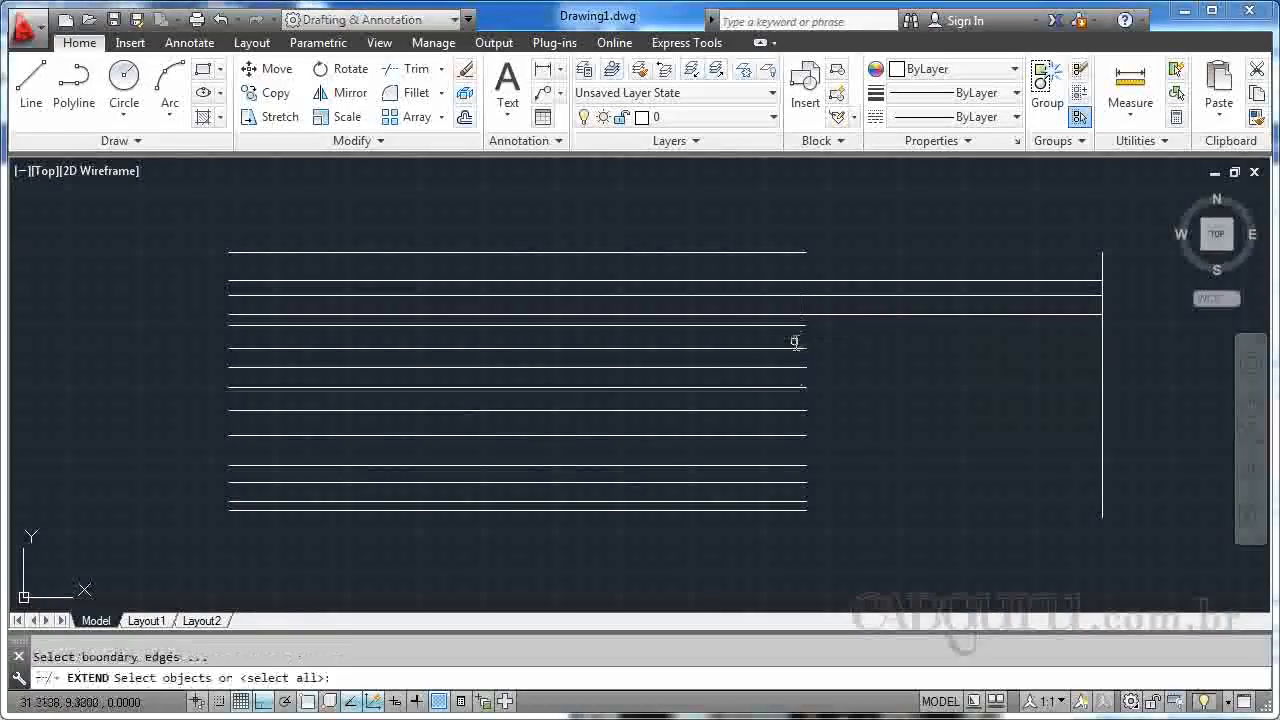
pyautogui.click(1100, 360)
pyautogui.press('Return')
pyautogui.click(866, 509)
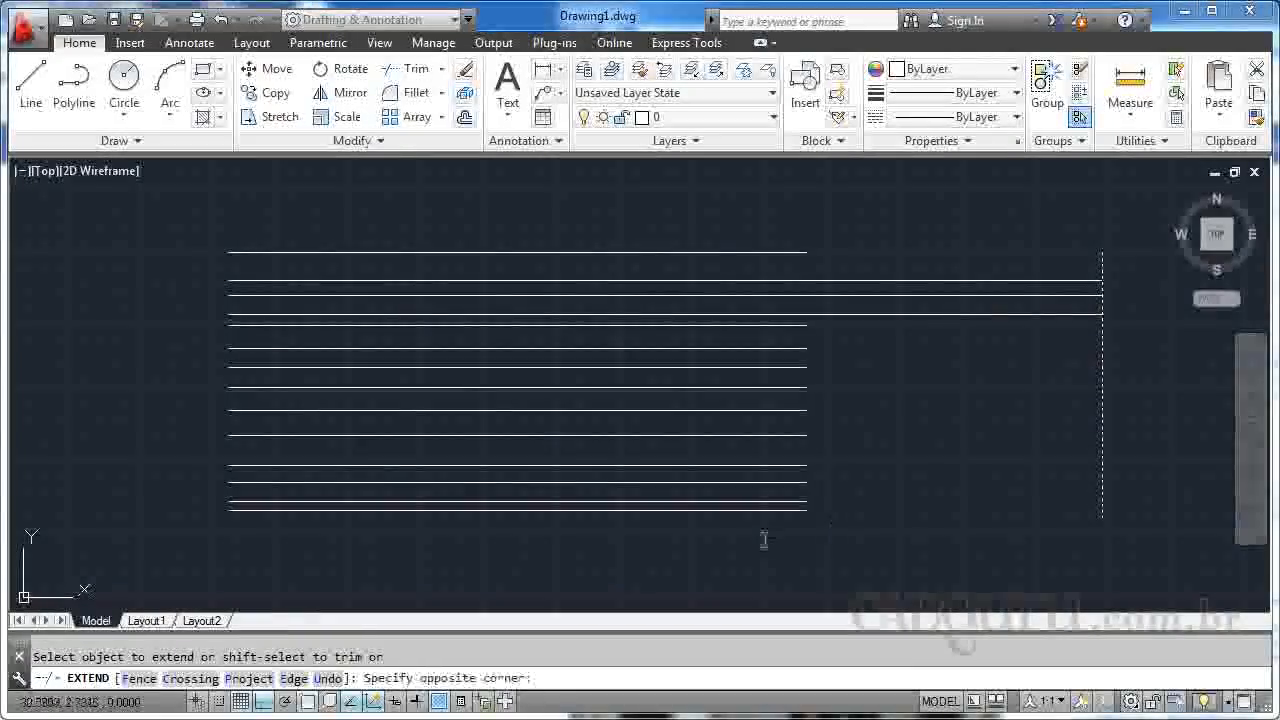
pyautogui.click(757, 322)
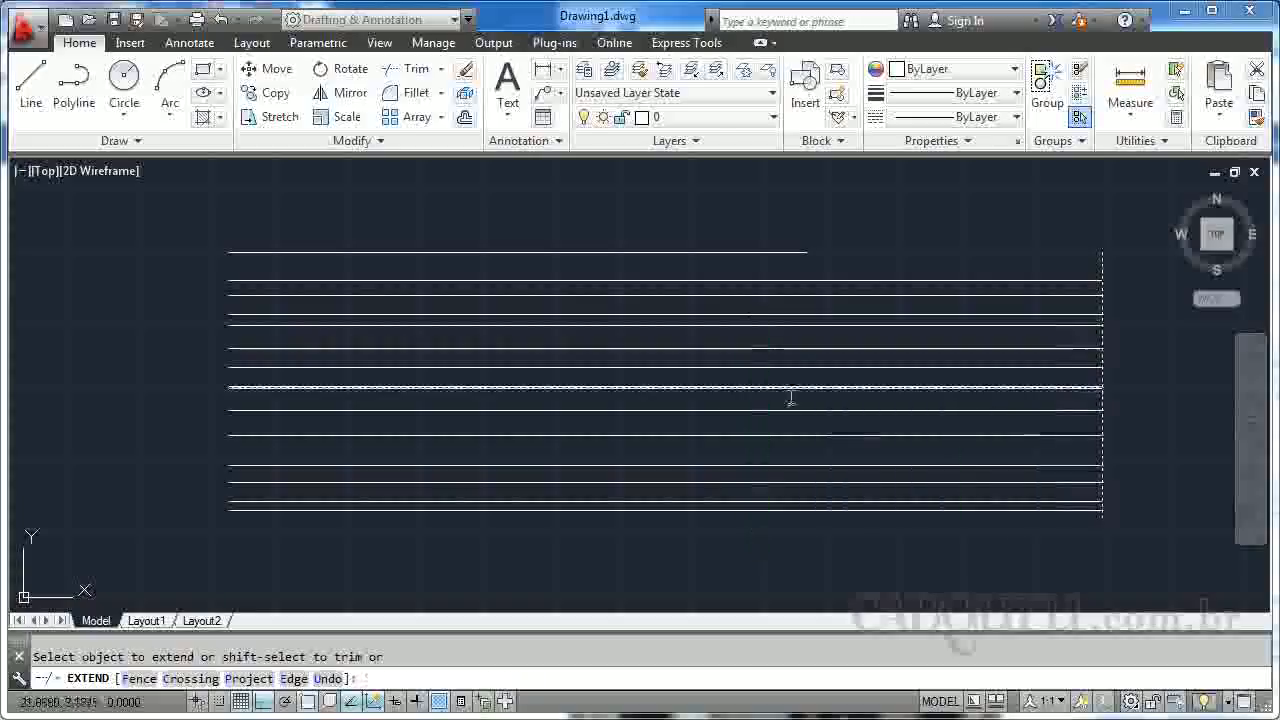
pyautogui.press('Escape')
# - Copy the vertical line about 2 units to its left and slightly upward, across the horizontal lines
pyautogui.write('co')
pyautogui.press('Return')
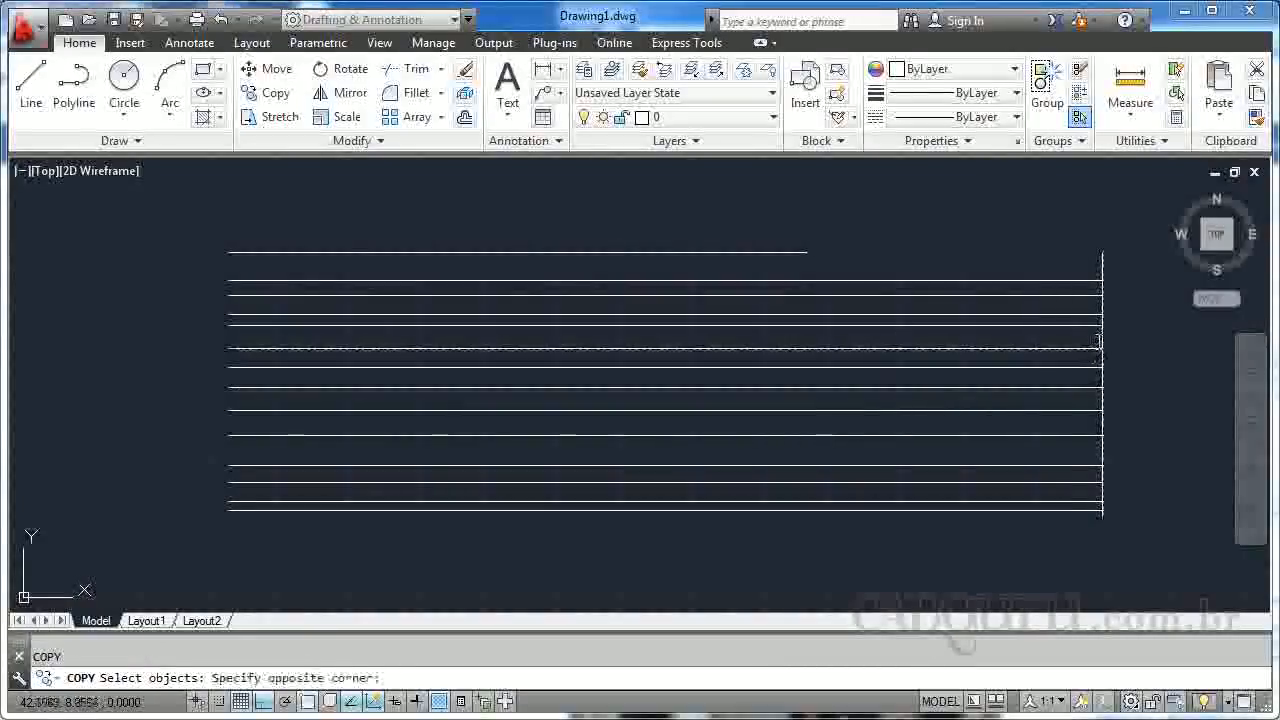
pyautogui.click(1098, 342)
pyautogui.click(1113, 340)
pyautogui.click(1112, 340)
pyautogui.click(1106, 340)
pyautogui.click(1102, 338)
pyautogui.press('Return')
pyautogui.click(1159, 330)
pyautogui.click(942, 312)
pyautogui.press('Escape')
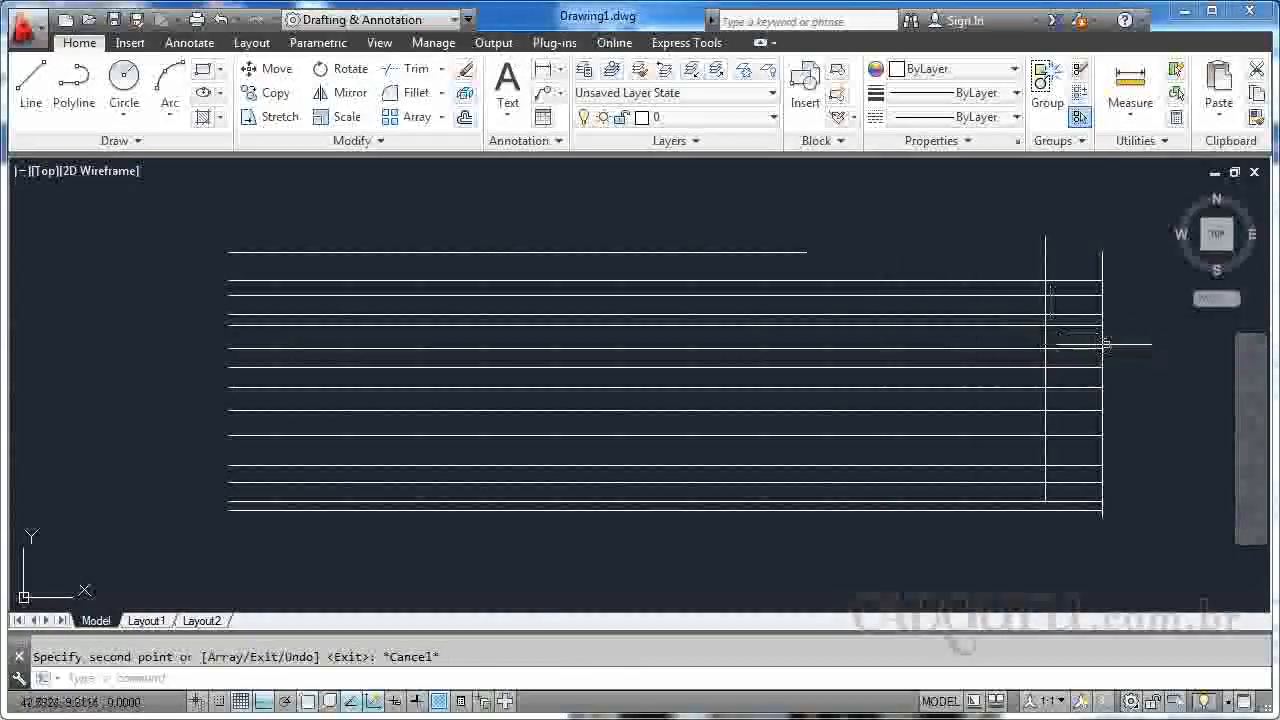
pyautogui.press('Escape')
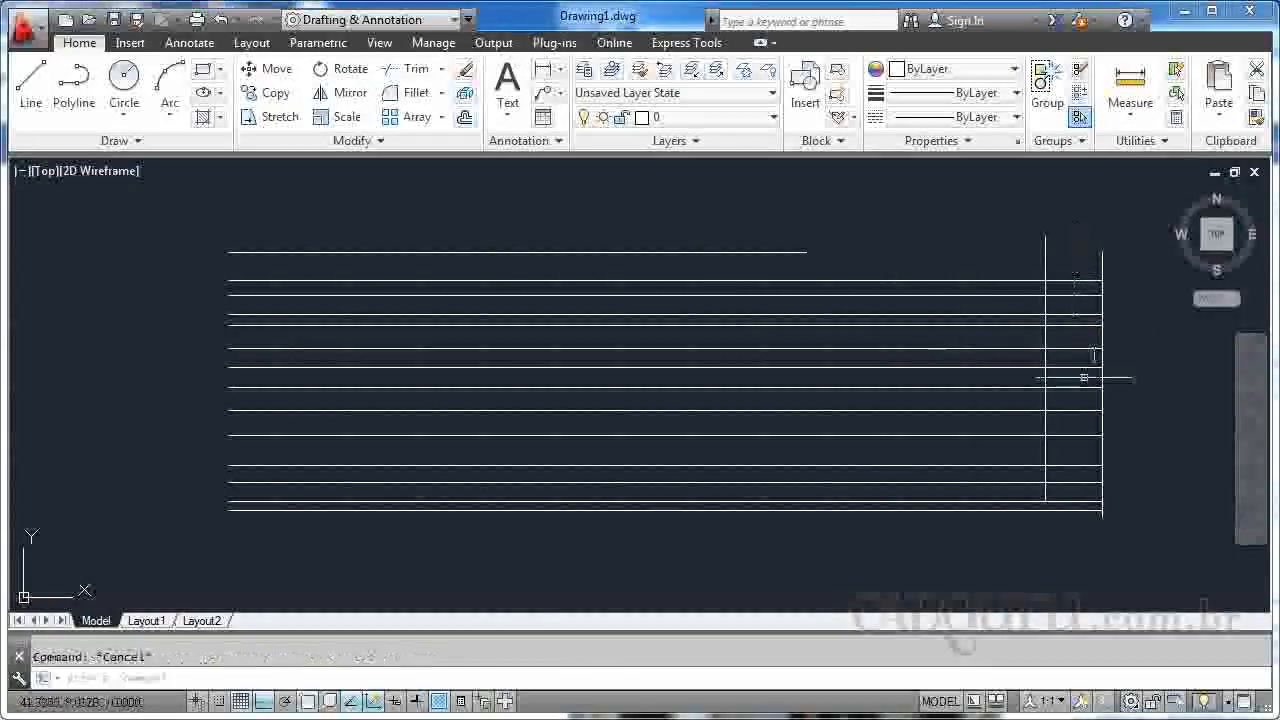
# - Trim the second horizontal line from the top beyond the copied vertical line, using that copy as the cutting edge
pyautogui.write('tr')
pyautogui.press('Return')
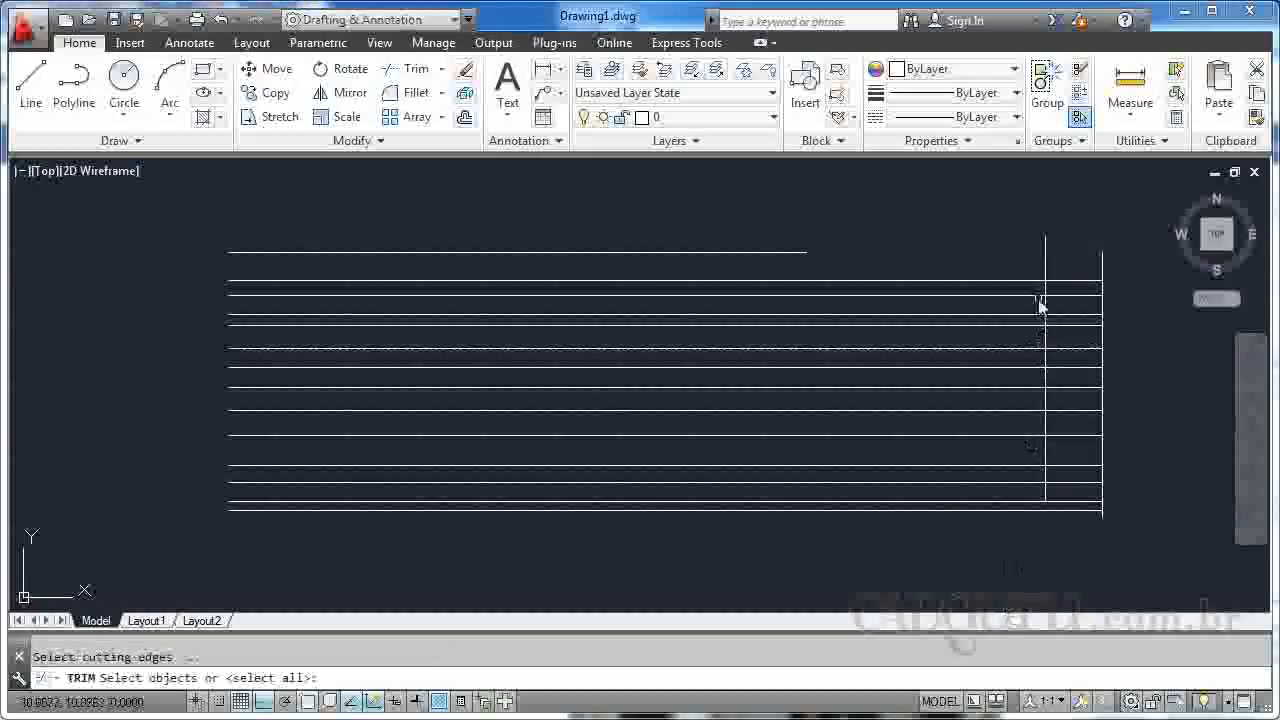
pyautogui.click(1045, 262)
pyautogui.press('Return')
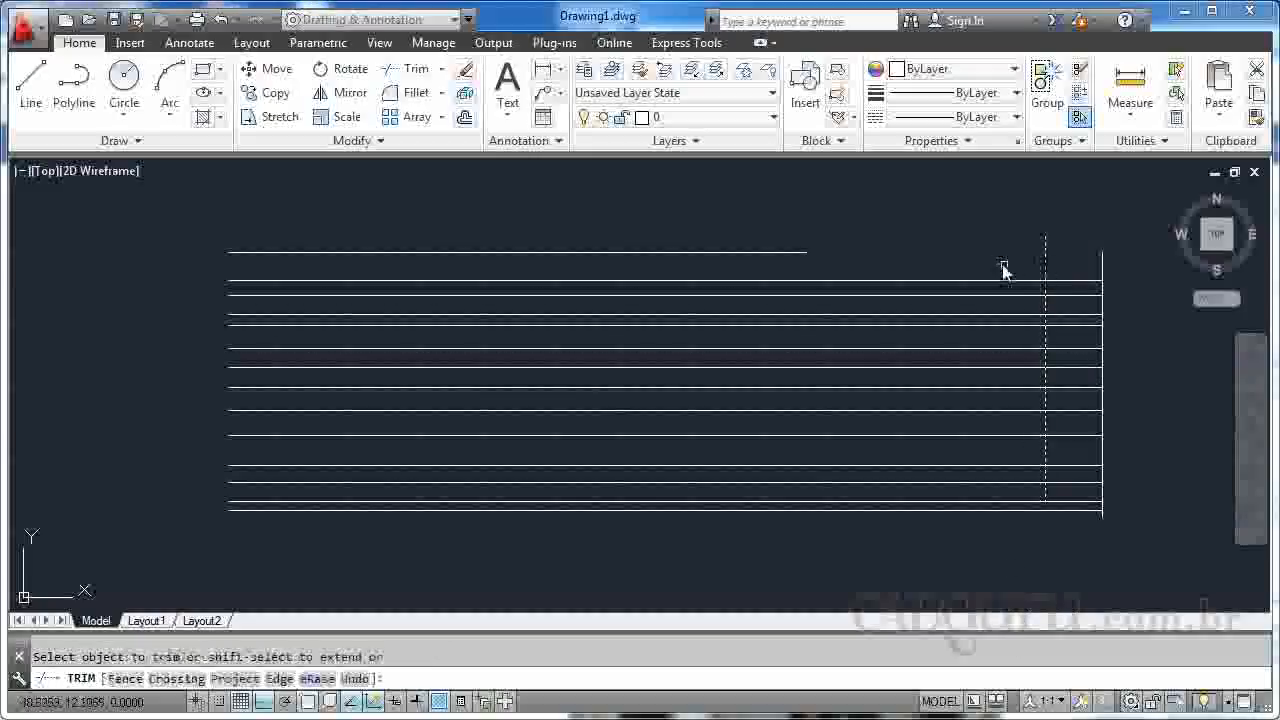
pyautogui.click(1054, 285)
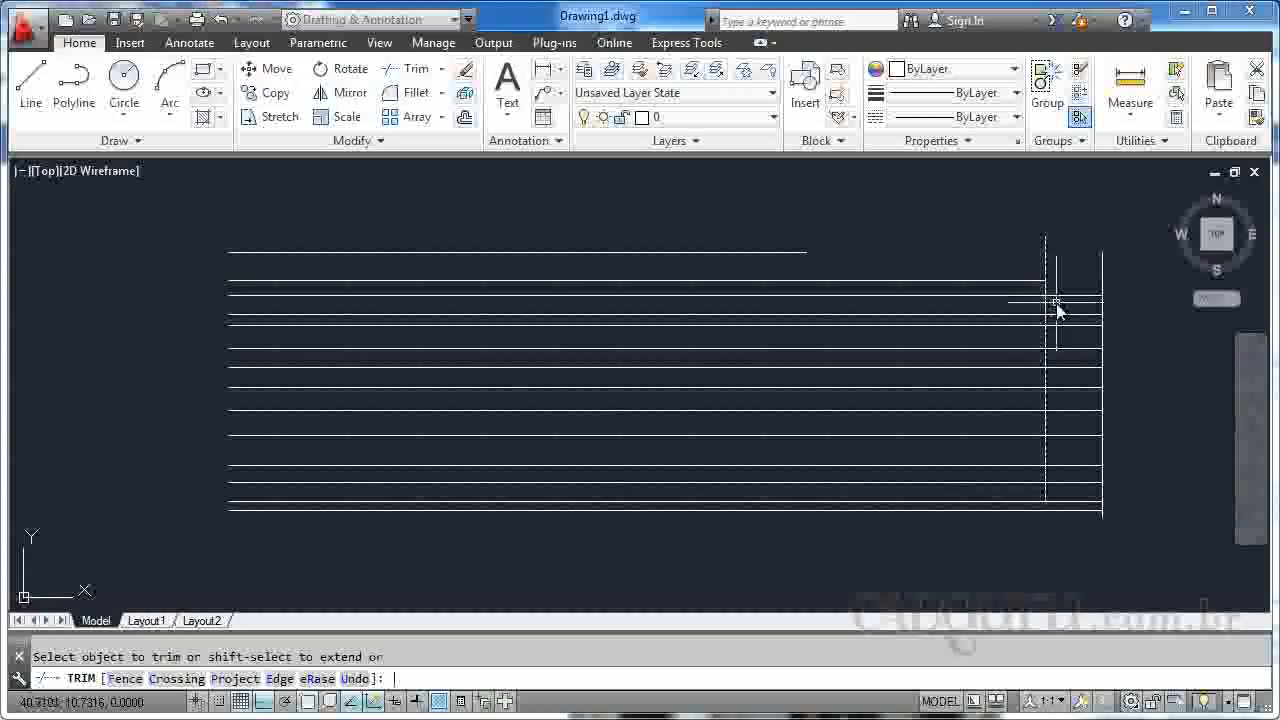
pyautogui.press('Escape')
pyautogui.write('ex')
pyautogui.press('Return')
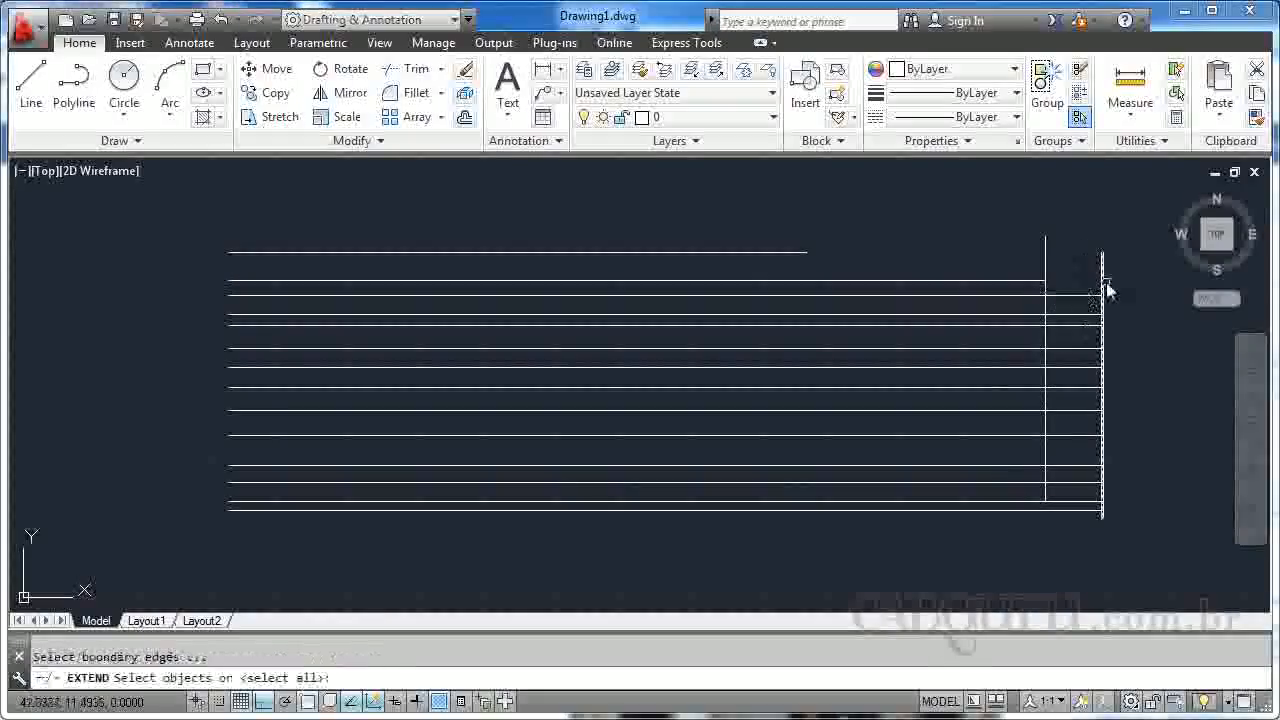
pyautogui.click(1103, 280)
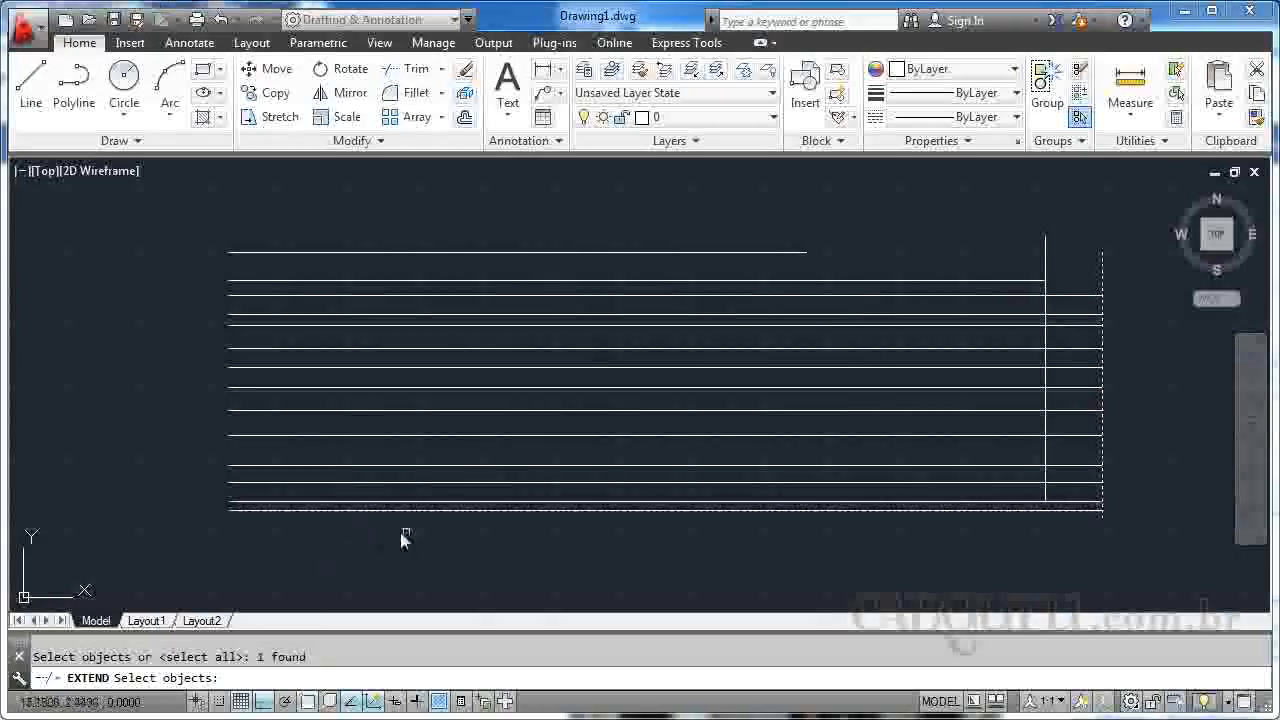
pyautogui.press('Return')
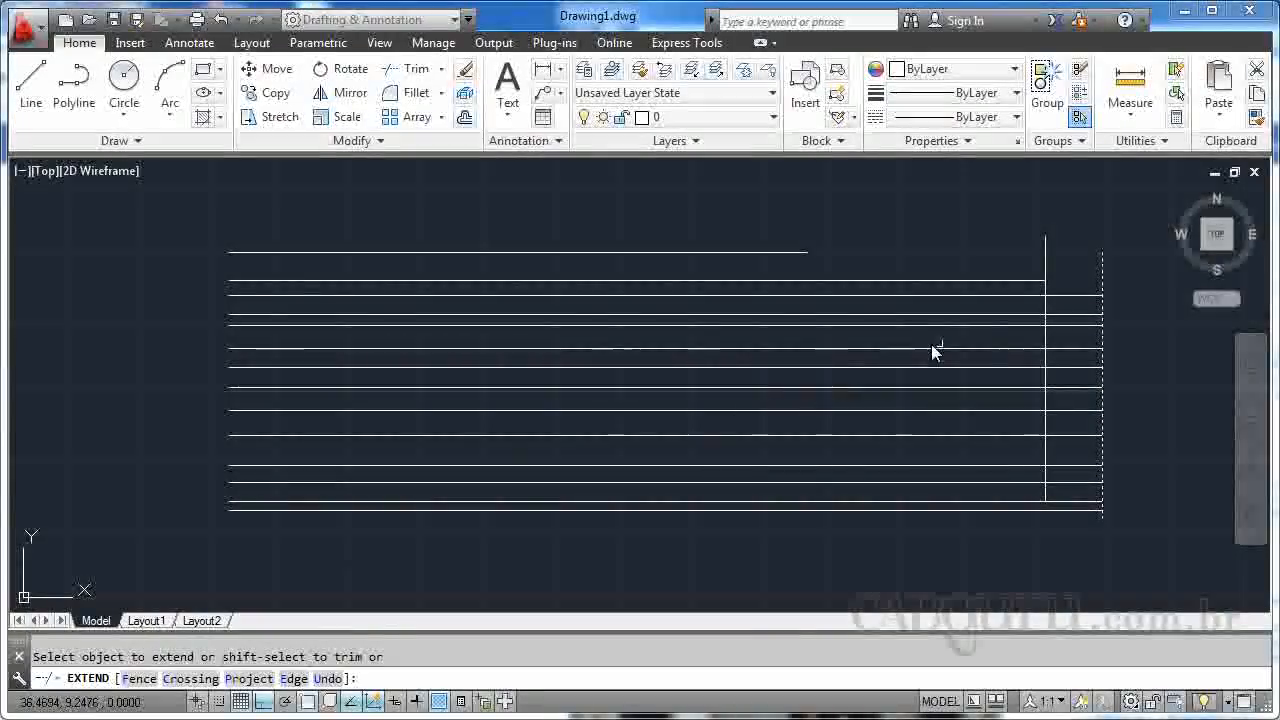
pyautogui.press('Escape')
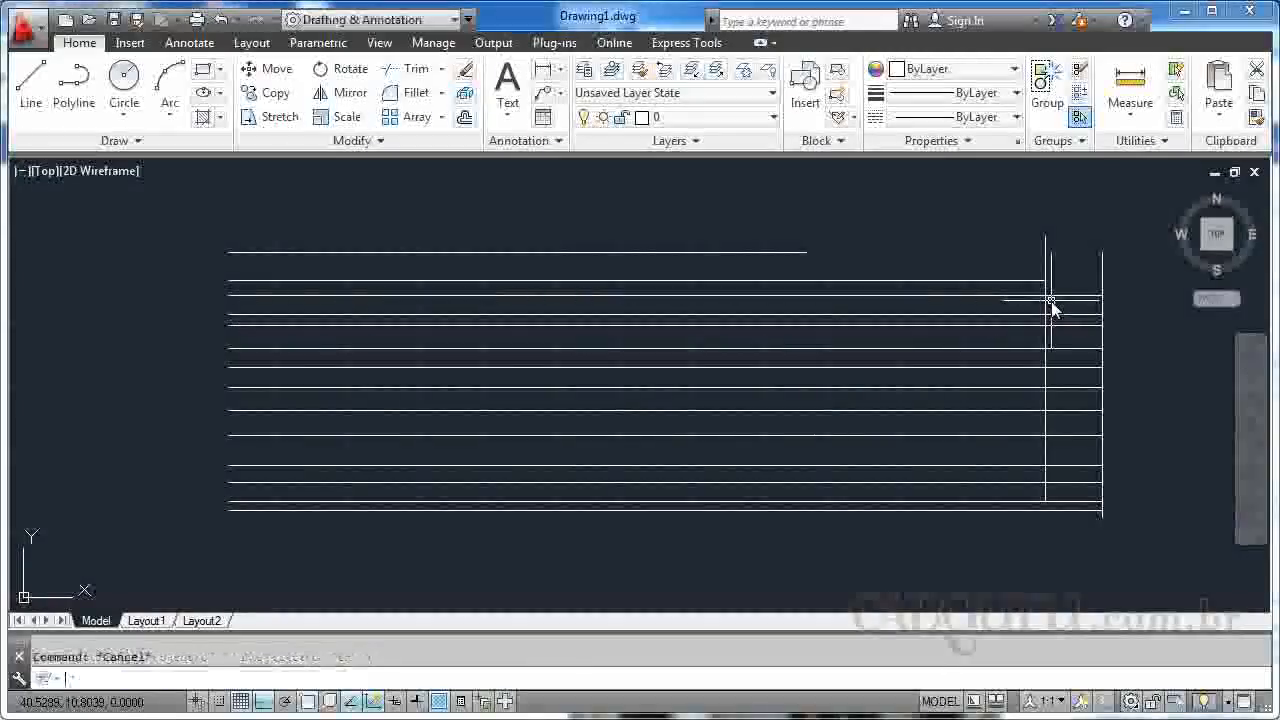
# - Trim the third, fourth and fifth horizontal lines at the copied vertical line from within the Extend command, using its shift-select option
pyautogui.write('ex')
pyautogui.press('Return')
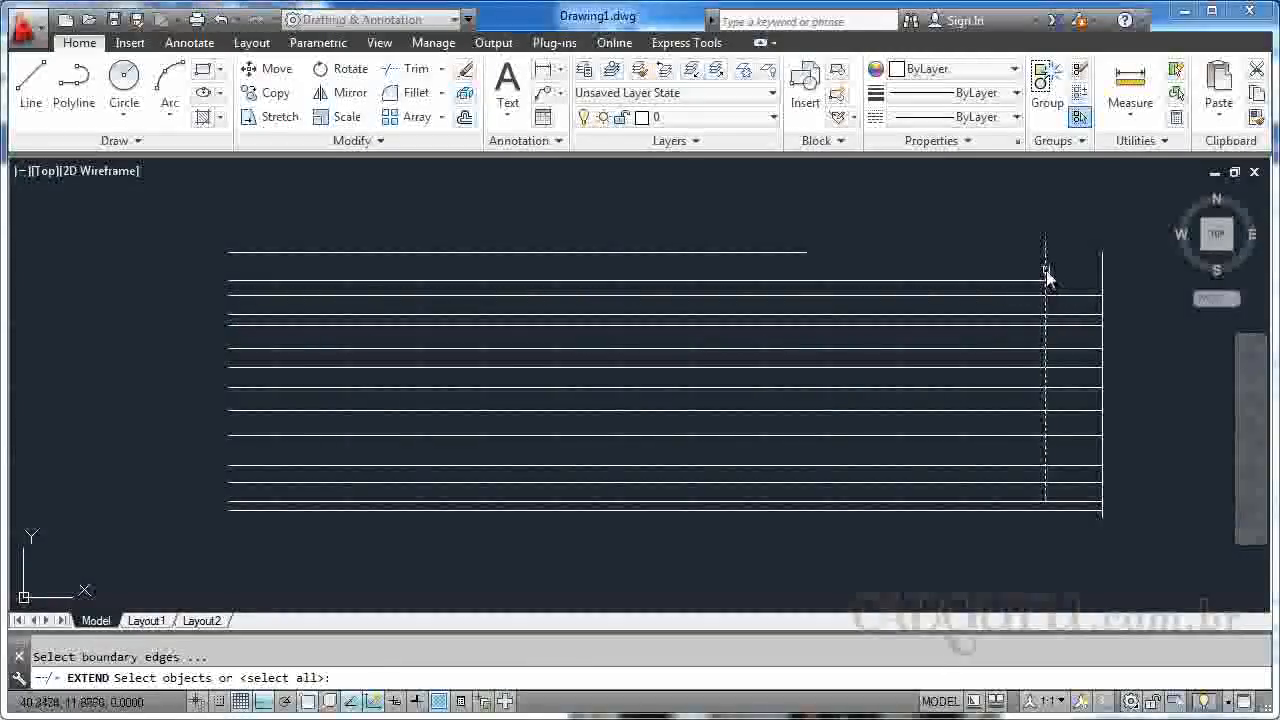
pyautogui.click(1046, 279)
pyautogui.press('Return')
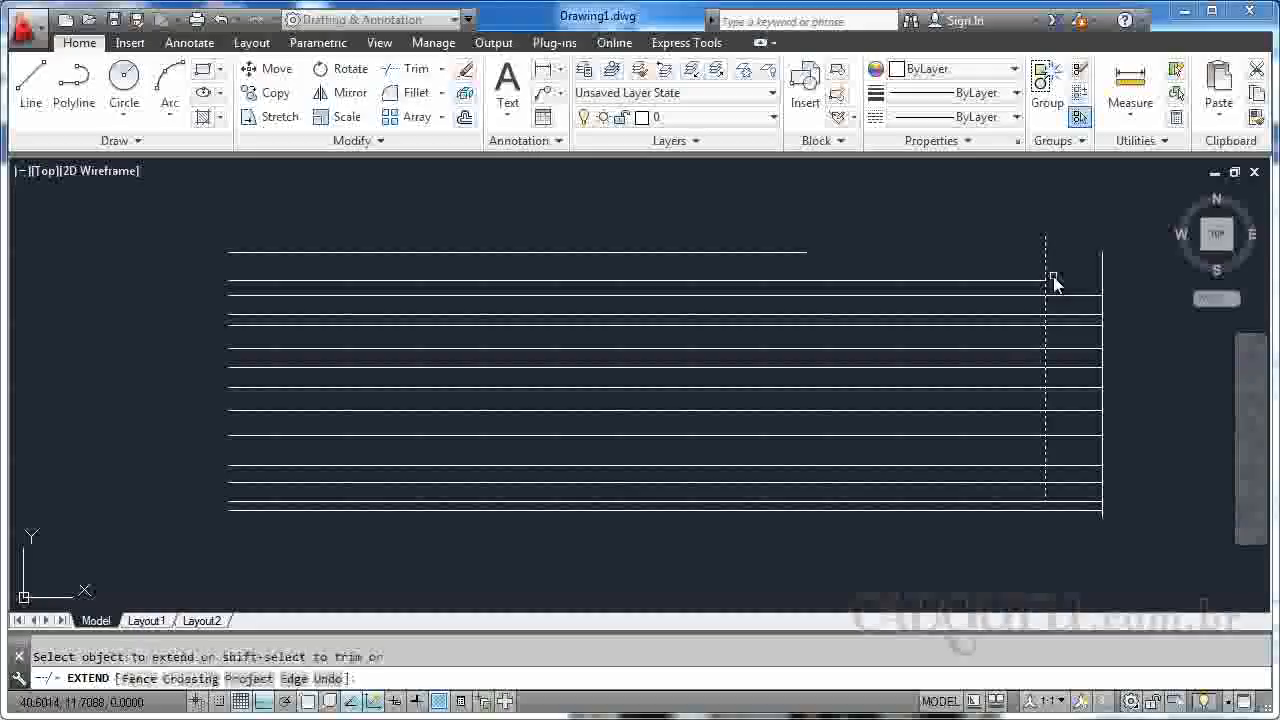
pyautogui.keyDown('shift'); pyautogui.click(1050, 295); pyautogui.keyUp('shift')
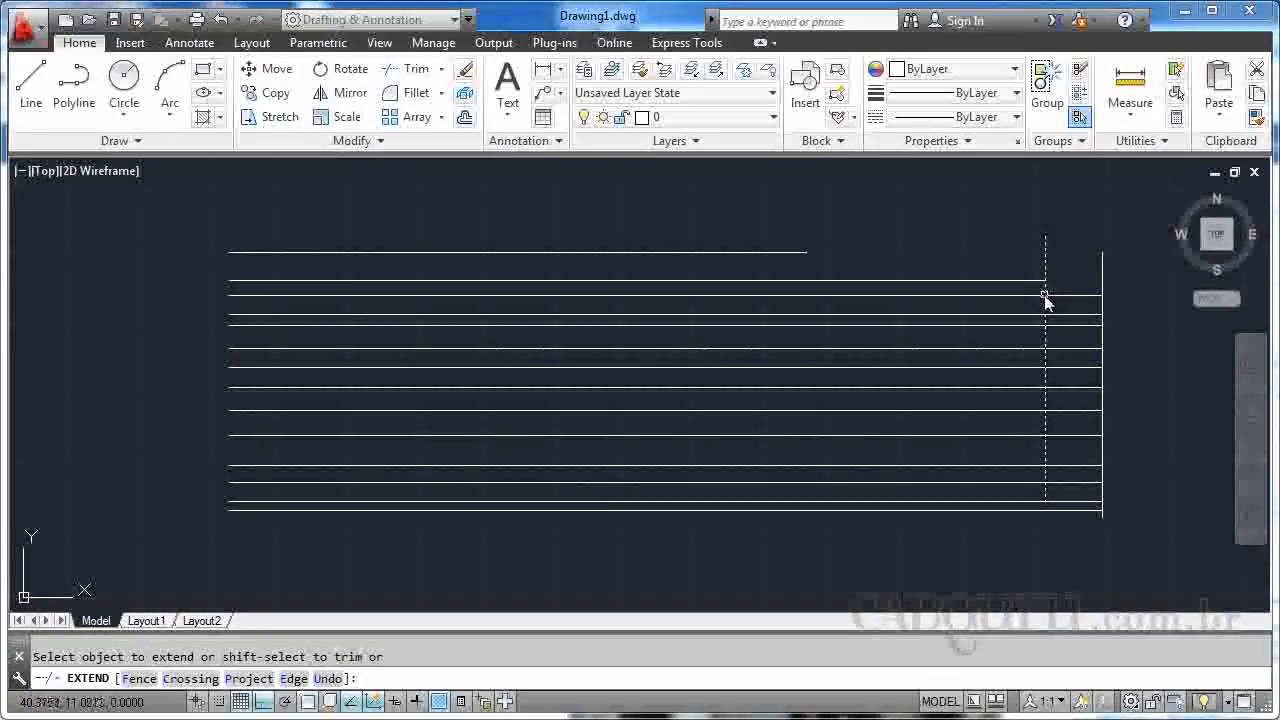
pyautogui.keyDown('shift'); pyautogui.click(1063, 315); pyautogui.keyUp('shift')
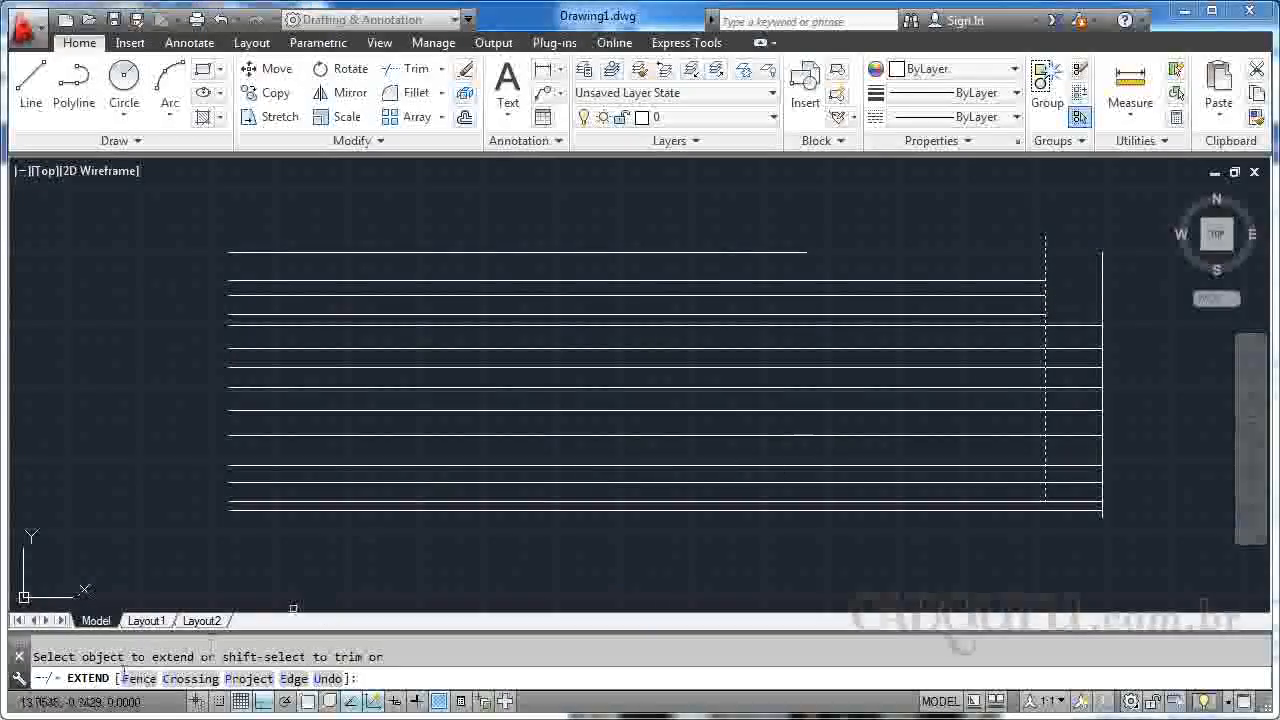
pyautogui.click(1078, 318)
pyautogui.click(1060, 327)
pyautogui.keyDown('shift'); pyautogui.click(1060, 327); pyautogui.keyUp('shift')
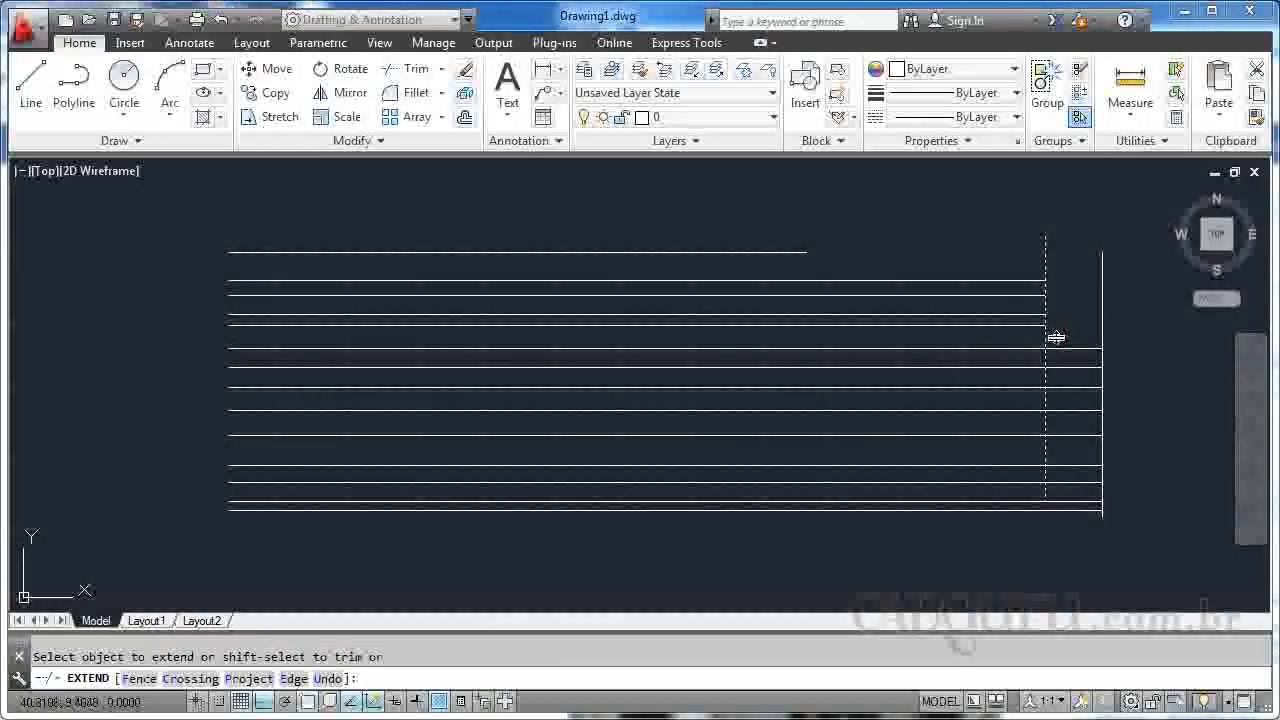
pyautogui.press('Escape')
pyautogui.write('haahah')
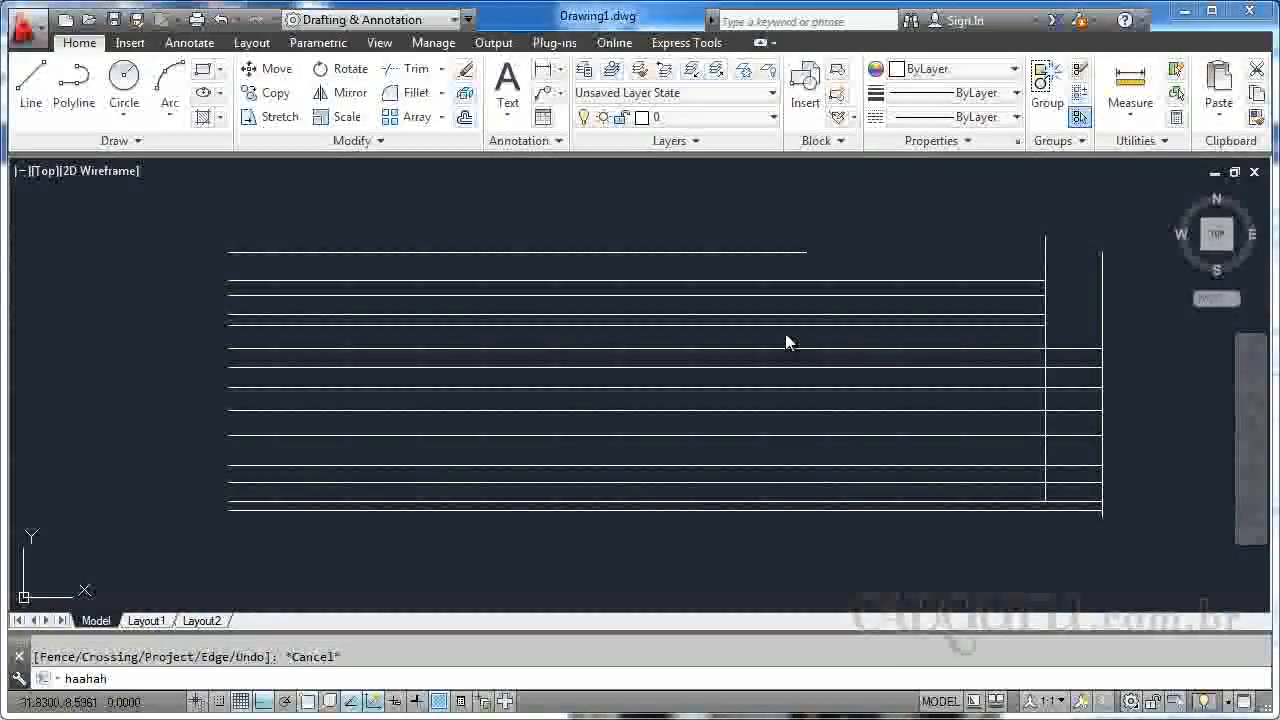